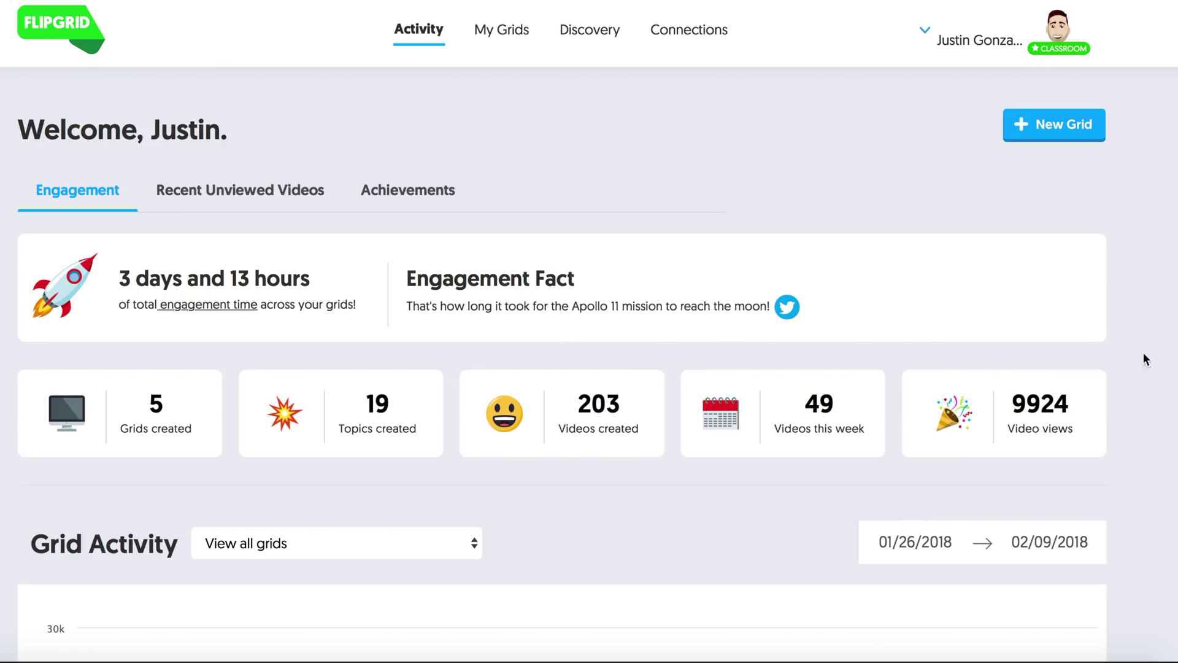
{"action": "scroll", "coordinate": [1145, 364], "scroll_direction": "down", "scroll_amount": 1}
{"action": "scroll", "coordinate": [1141, 388], "scroll_direction": "down", "scroll_amount": 2}
{"action": "scroll", "coordinate": [1141, 388], "scroll_direction": "down", "scroll_amount": 1}
{"action": "scroll", "coordinate": [1141, 387], "scroll_direction": "down", "scroll_amount": 1}
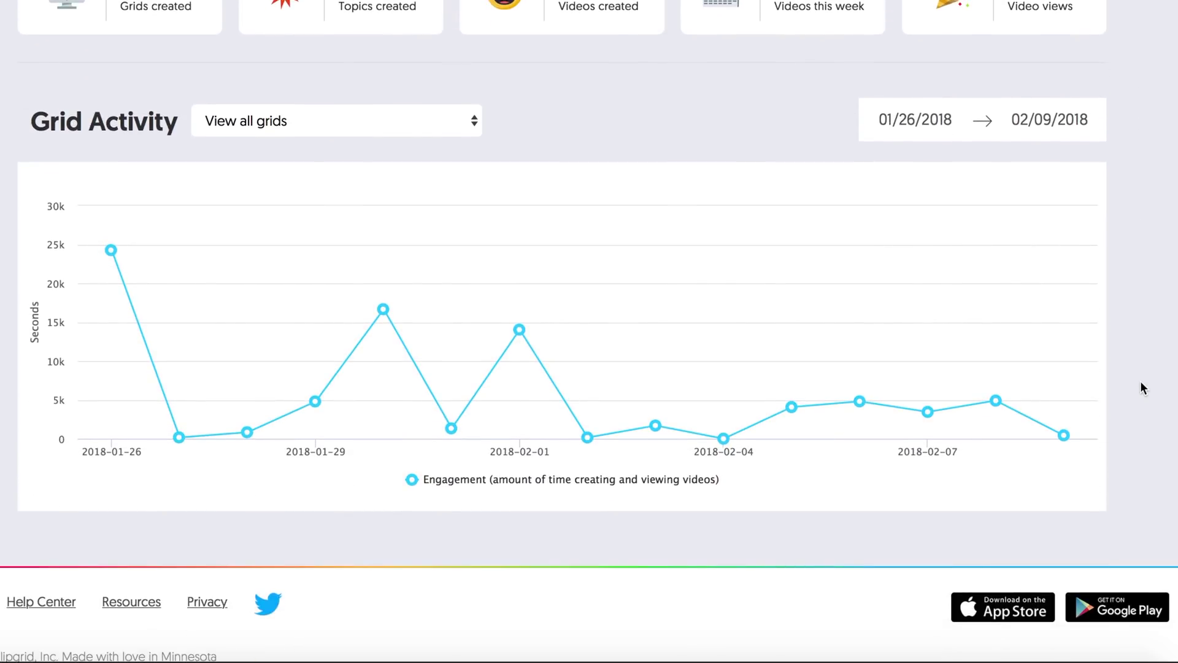
{"action": "scroll", "coordinate": [1140, 387], "scroll_direction": "up", "scroll_amount": 1}
{"action": "scroll", "coordinate": [1140, 388], "scroll_direction": "up", "scroll_amount": 4}
{"action": "scroll", "coordinate": [1134, 373], "scroll_direction": "up", "scroll_amount": 1}
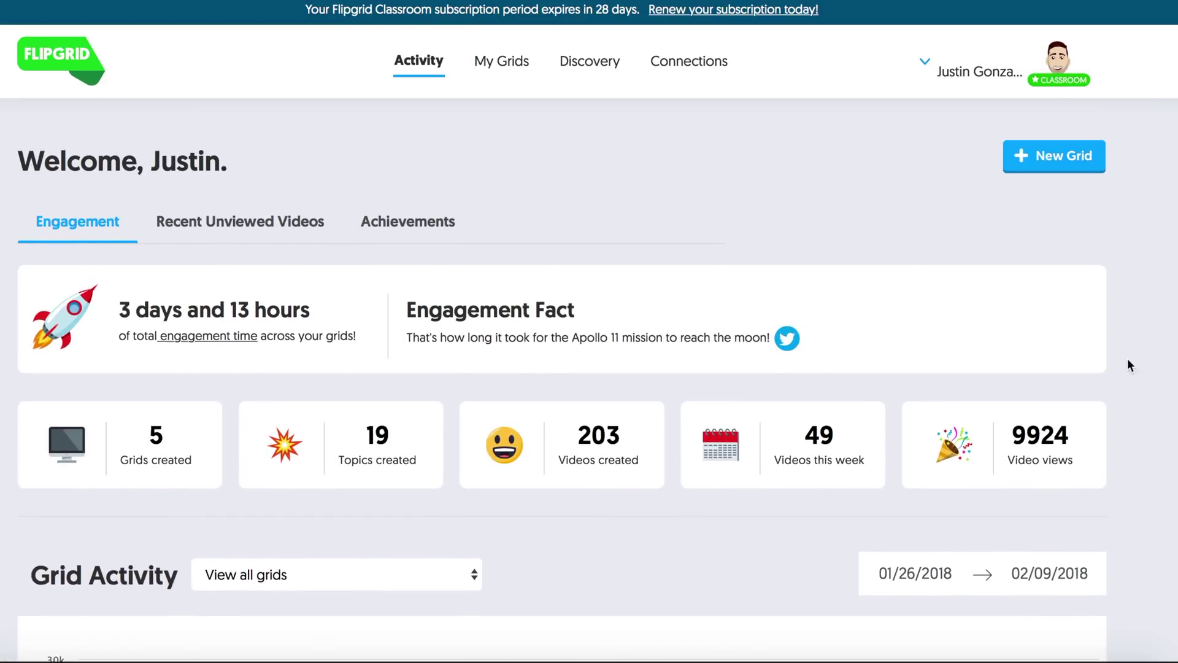
- Browse My Grids, the Topic Discovery Library and Global Grid Connections, then return to My Grids
{"action": "left_click", "coordinate": [505, 67]}
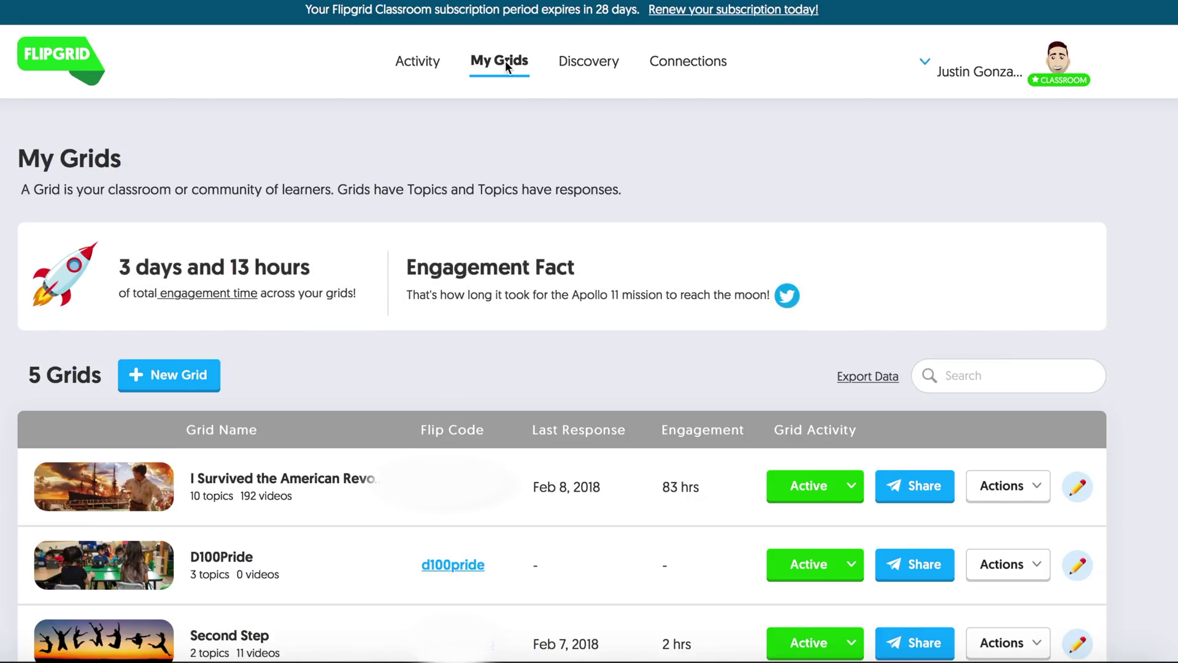
{"action": "left_click", "coordinate": [588, 61]}
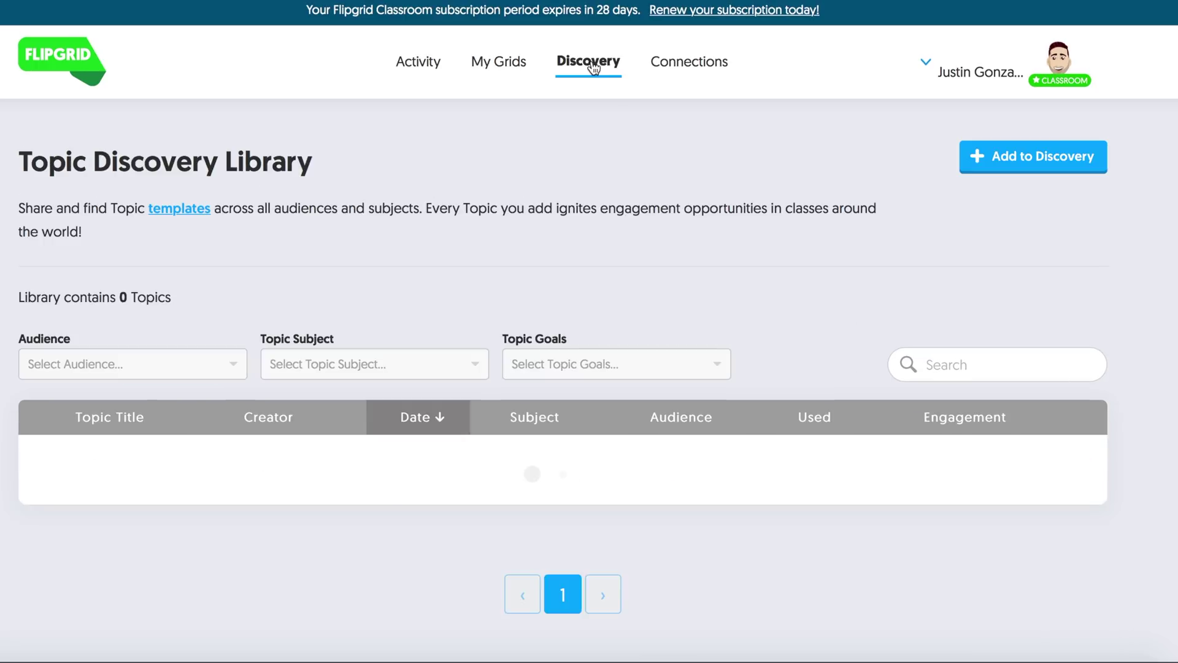
{"action": "scroll", "coordinate": [627, 138], "scroll_direction": "down", "scroll_amount": 3}
{"action": "scroll", "coordinate": [627, 137], "scroll_direction": "down", "scroll_amount": 2}
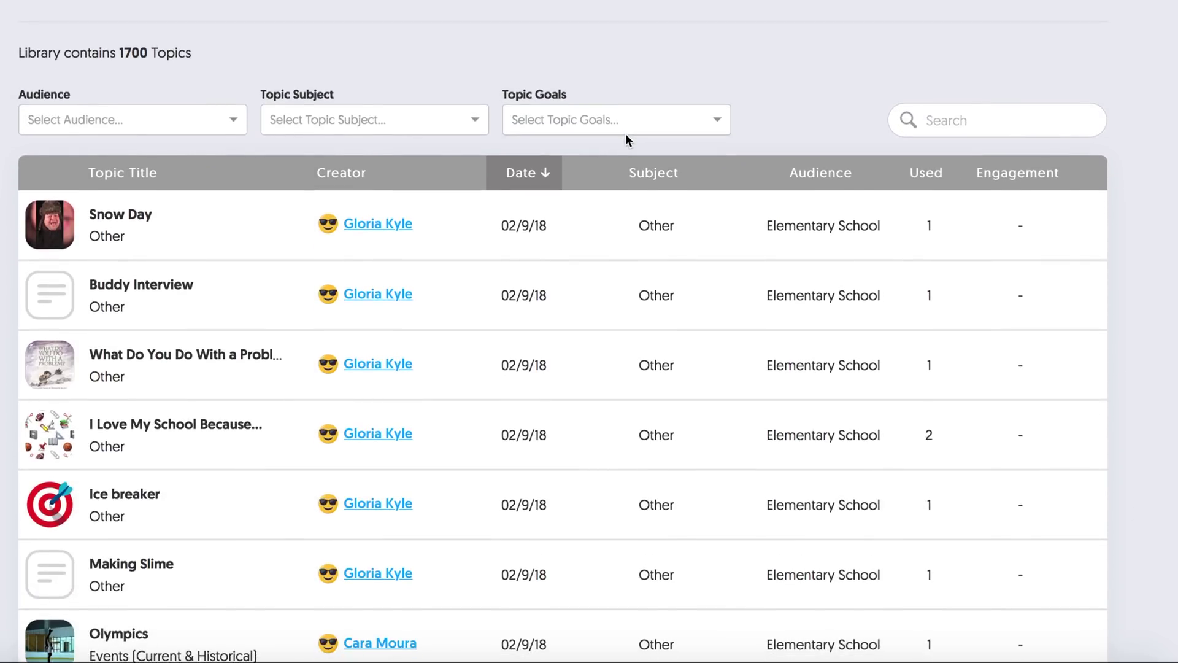
{"action": "scroll", "coordinate": [627, 134], "scroll_direction": "up", "scroll_amount": 5}
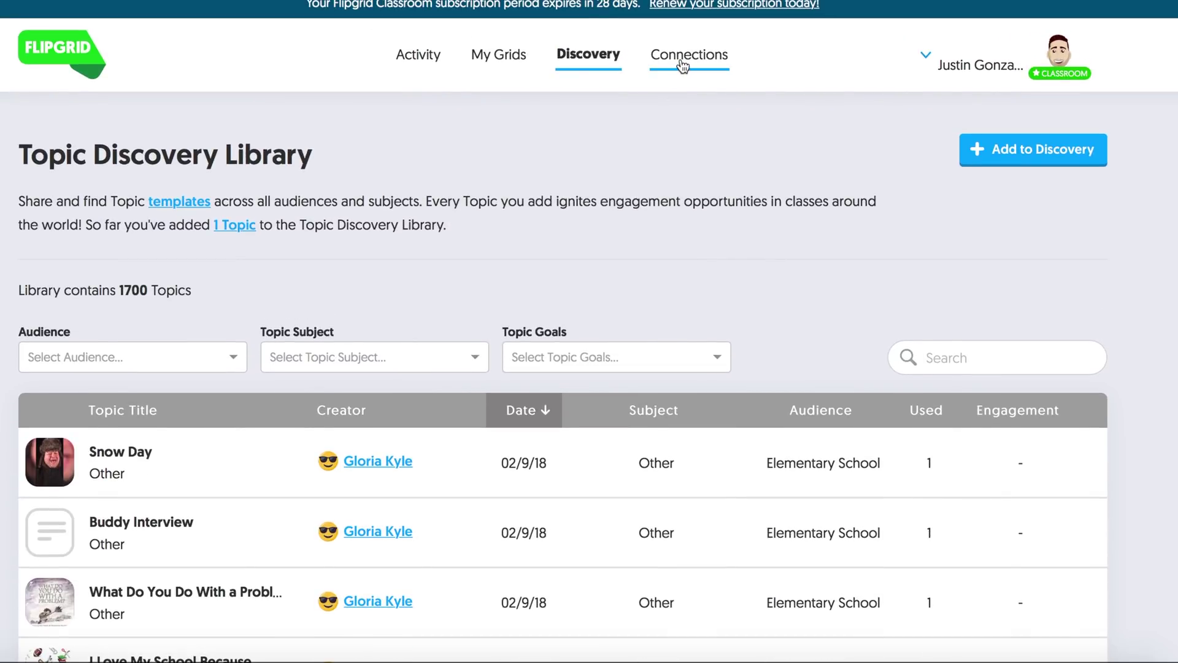
{"action": "left_click", "coordinate": [689, 58]}
{"action": "scroll", "coordinate": [675, 169], "scroll_direction": "down", "scroll_amount": 1}
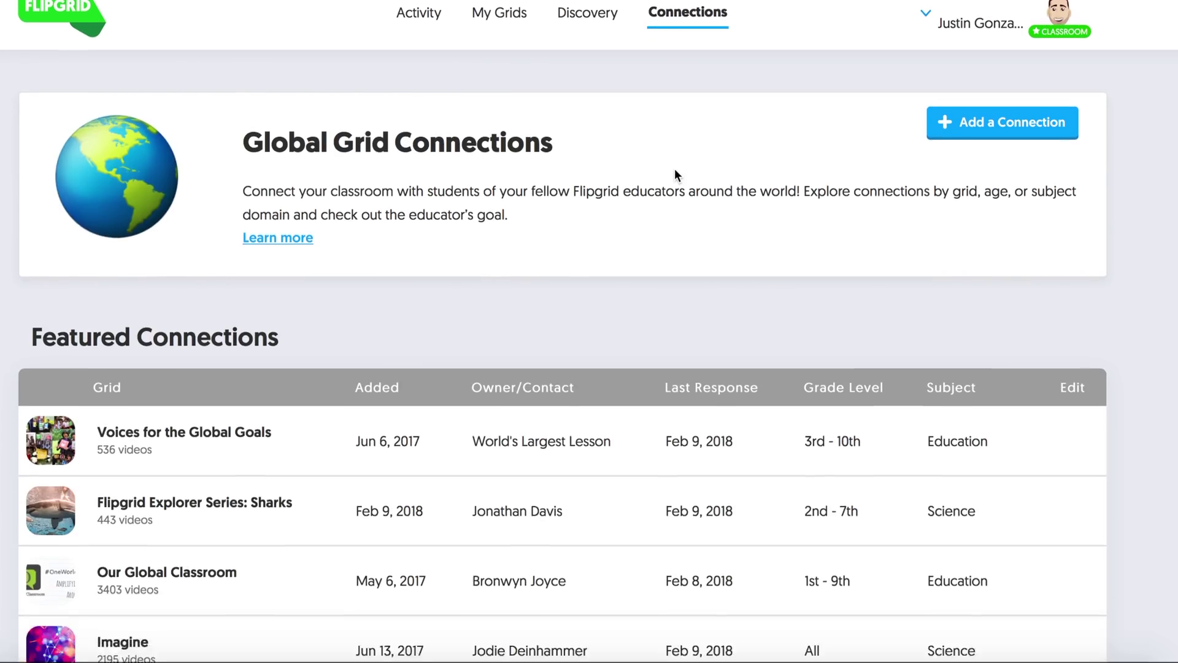
{"action": "scroll", "coordinate": [674, 170], "scroll_direction": "down", "scroll_amount": 1}
{"action": "scroll", "coordinate": [674, 169], "scroll_direction": "down", "scroll_amount": 1}
{"action": "scroll", "coordinate": [674, 175], "scroll_direction": "up", "scroll_amount": 1}
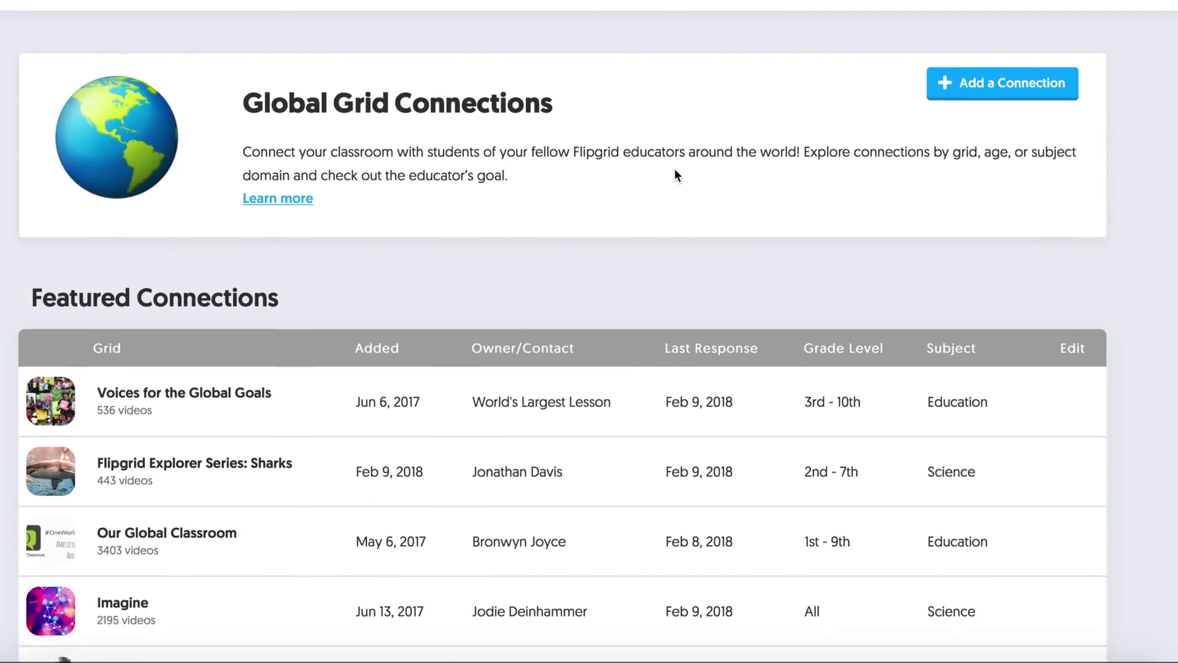
{"action": "scroll", "coordinate": [675, 176], "scroll_direction": "up", "scroll_amount": 2}
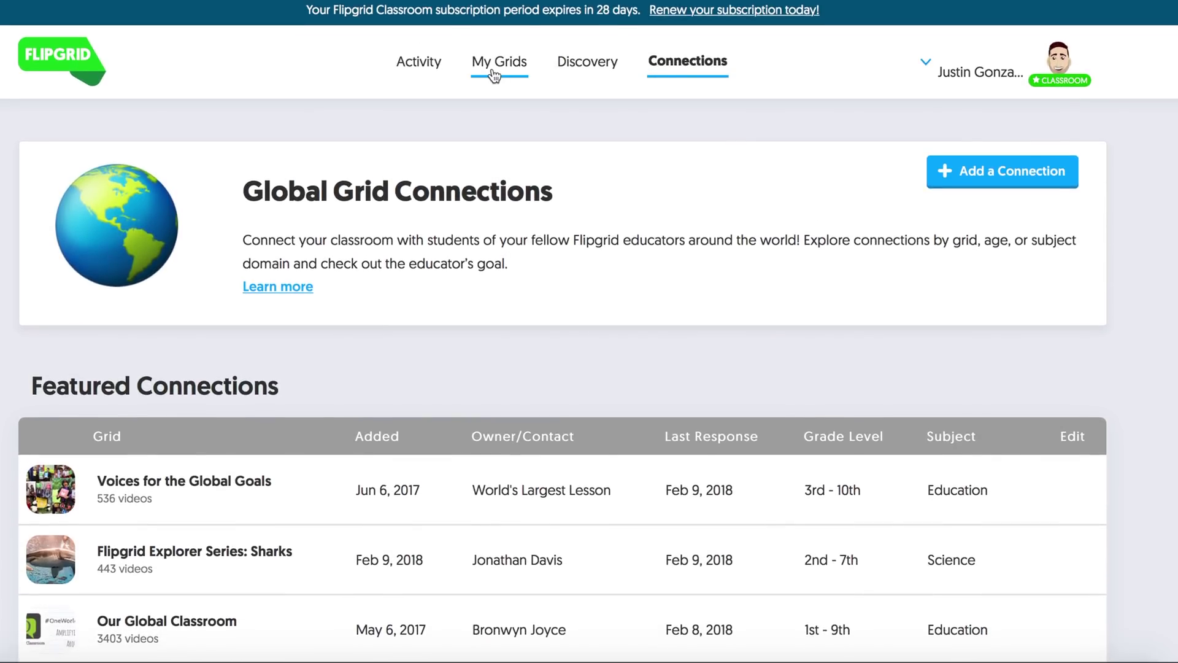
{"action": "left_click", "coordinate": [497, 71]}
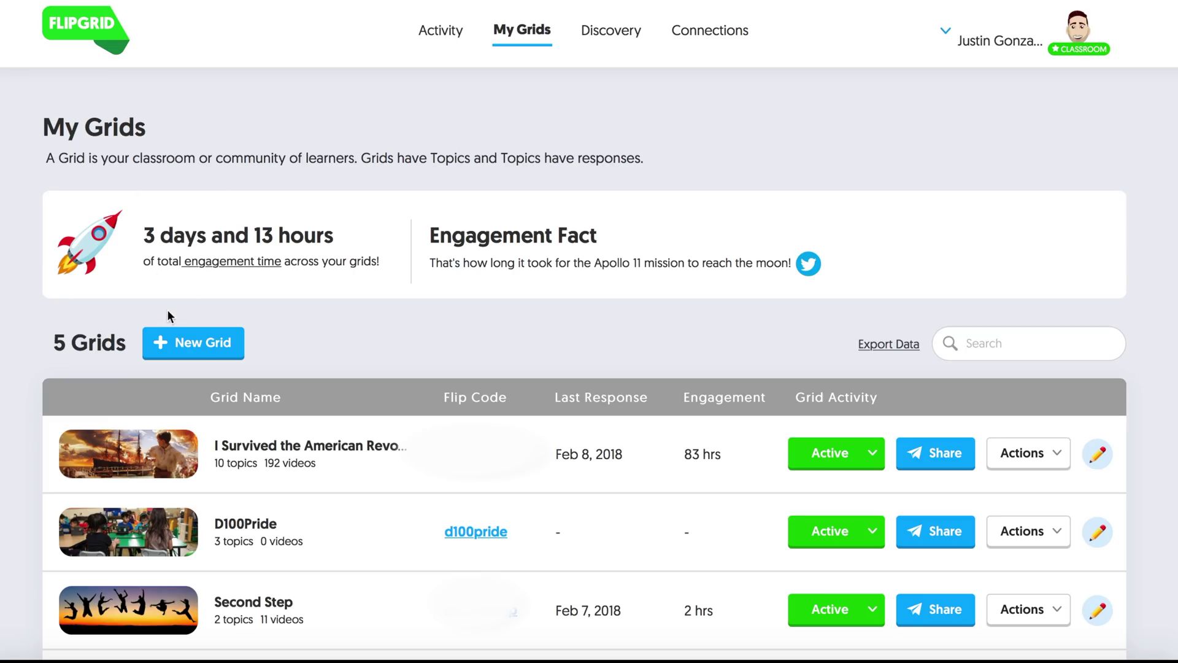
- Start a new grid named 'IT WORKED', change its grid code to 'itworked', and review its settings
{"action": "left_click", "coordinate": [182, 343]}
{"action": "left_click", "coordinate": [190, 411]}
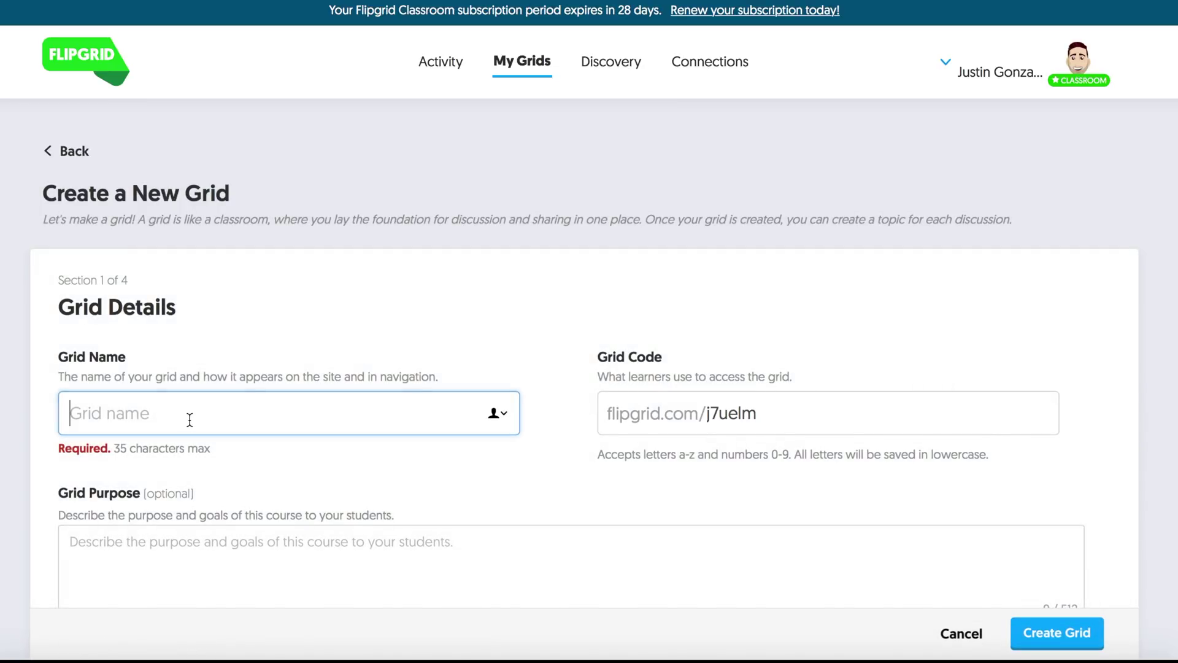
{"action": "type", "text": "IT WOI"}
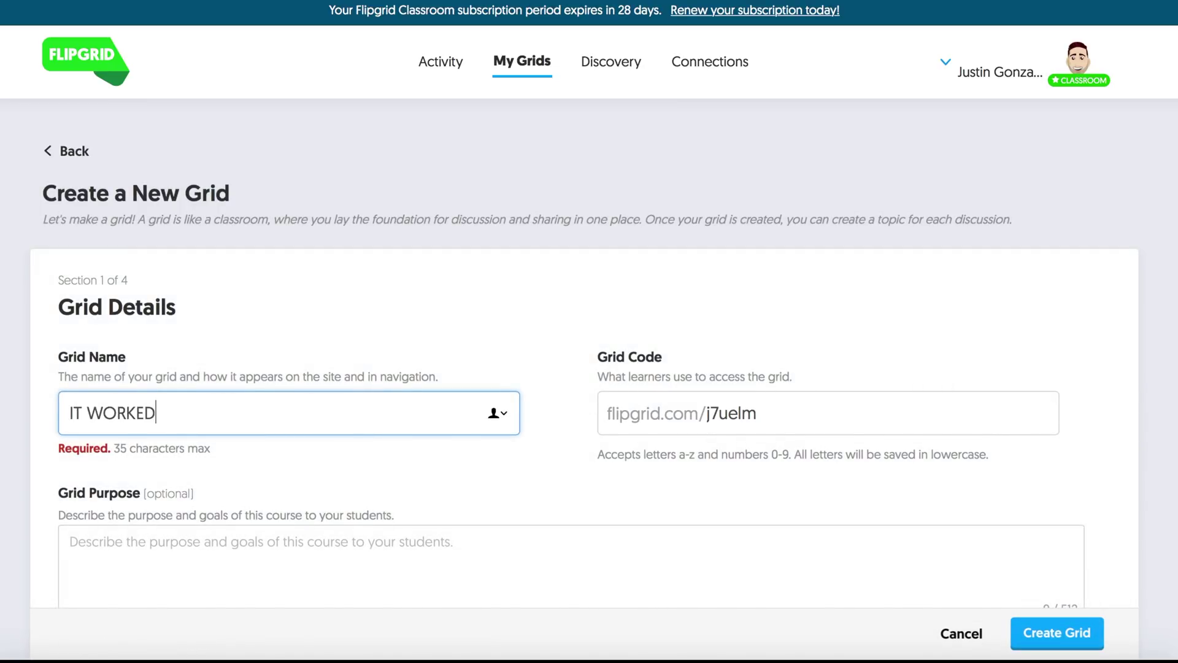
{"action": "left_click", "coordinate": [768, 417]}
{"action": "key", "text": "BackSpace"}
{"action": "key", "text": "BackSpace"}
{"action": "key", "text": "BackSpace"}
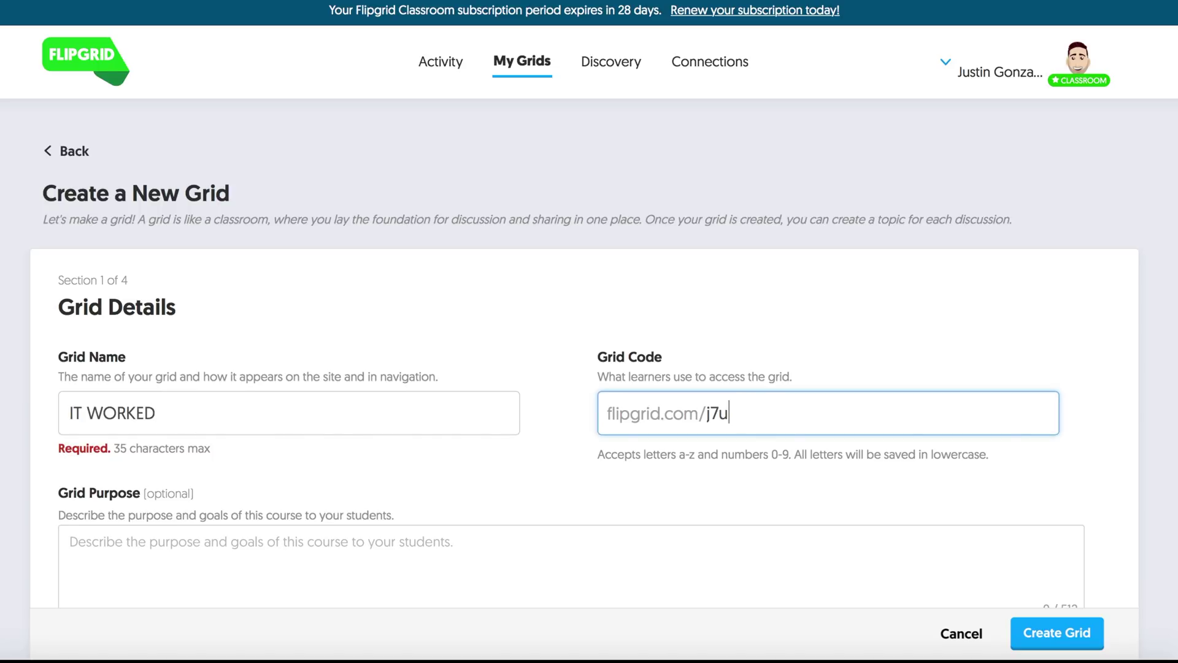
{"action": "key", "text": "BackSpace"}
{"action": "type", "text": "itwor"}
{"action": "type", "text": "ked"}
{"action": "scroll", "coordinate": [342, 555], "scroll_direction": "down", "scroll_amount": 1}
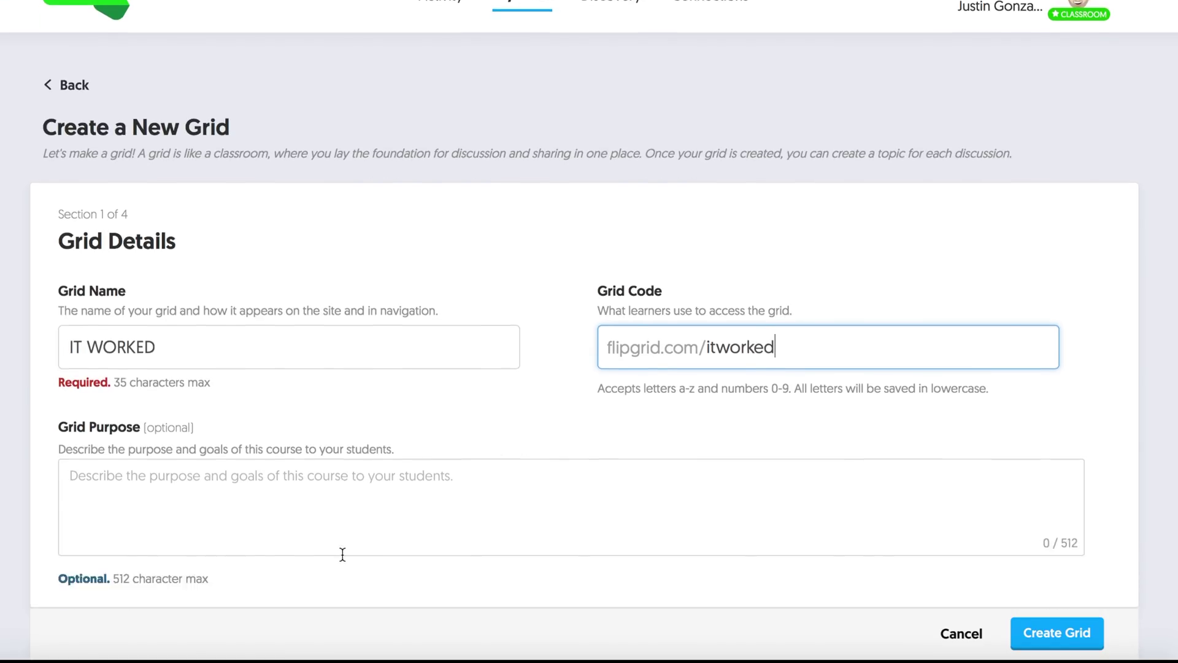
{"action": "scroll", "coordinate": [342, 554], "scroll_direction": "down", "scroll_amount": 1}
{"action": "left_click", "coordinate": [352, 440]}
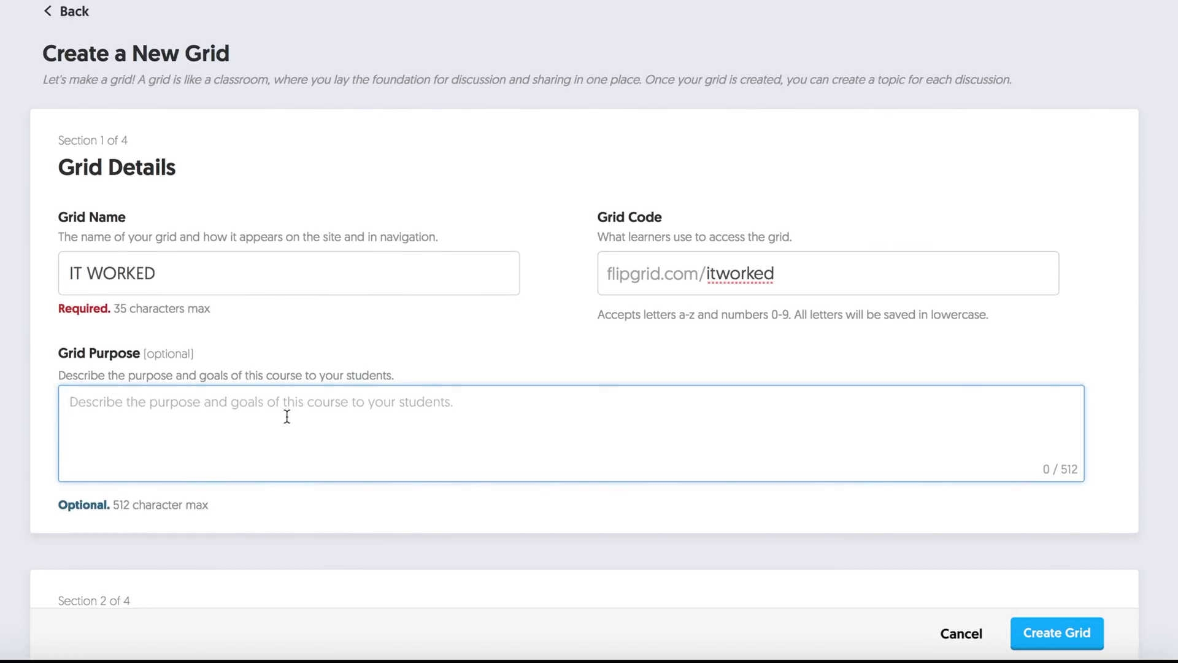
{"action": "scroll", "coordinate": [262, 417], "scroll_direction": "down", "scroll_amount": 1}
{"action": "scroll", "coordinate": [263, 417], "scroll_direction": "down", "scroll_amount": 1}
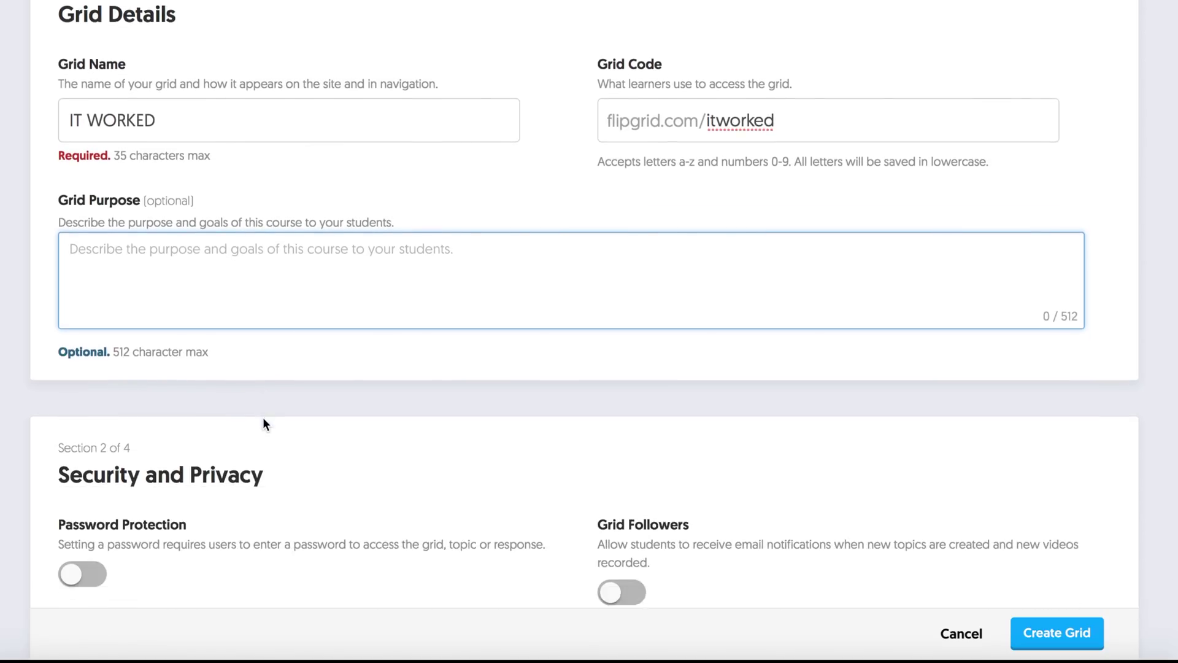
{"action": "scroll", "coordinate": [262, 417], "scroll_direction": "down", "scroll_amount": 2}
{"action": "scroll", "coordinate": [263, 417], "scroll_direction": "down", "scroll_amount": 1}
{"action": "scroll", "coordinate": [264, 418], "scroll_direction": "down", "scroll_amount": 1}
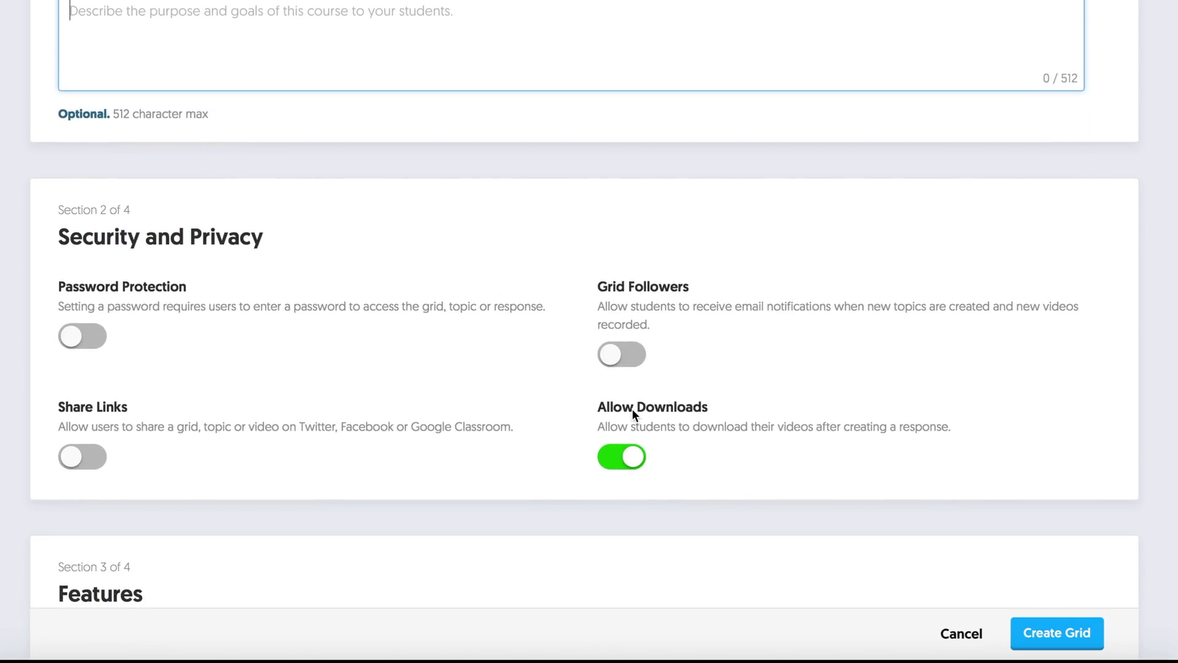
{"action": "scroll", "coordinate": [389, 504], "scroll_direction": "down", "scroll_amount": 3}
{"action": "scroll", "coordinate": [389, 504], "scroll_direction": "down", "scroll_amount": 2}
{"action": "scroll", "coordinate": [389, 503], "scroll_direction": "down", "scroll_amount": 1}
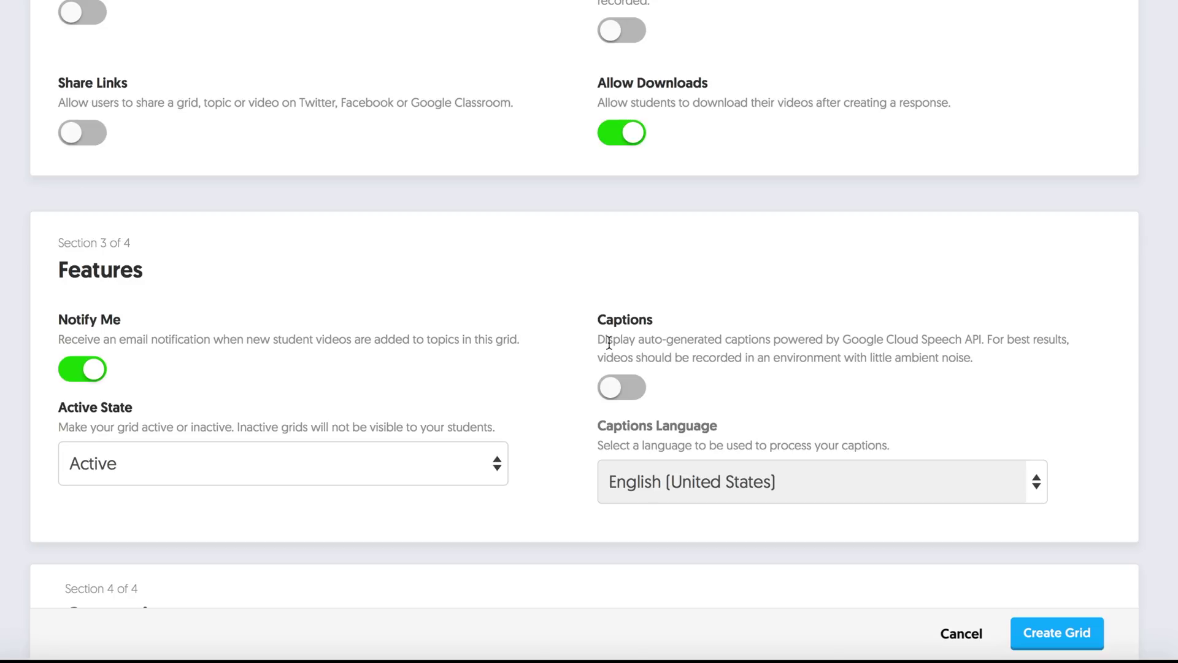
{"action": "scroll", "coordinate": [599, 464], "scroll_direction": "down", "scroll_amount": 1}
{"action": "scroll", "coordinate": [599, 465], "scroll_direction": "down", "scroll_amount": 2}
{"action": "scroll", "coordinate": [600, 464], "scroll_direction": "down", "scroll_amount": 2}
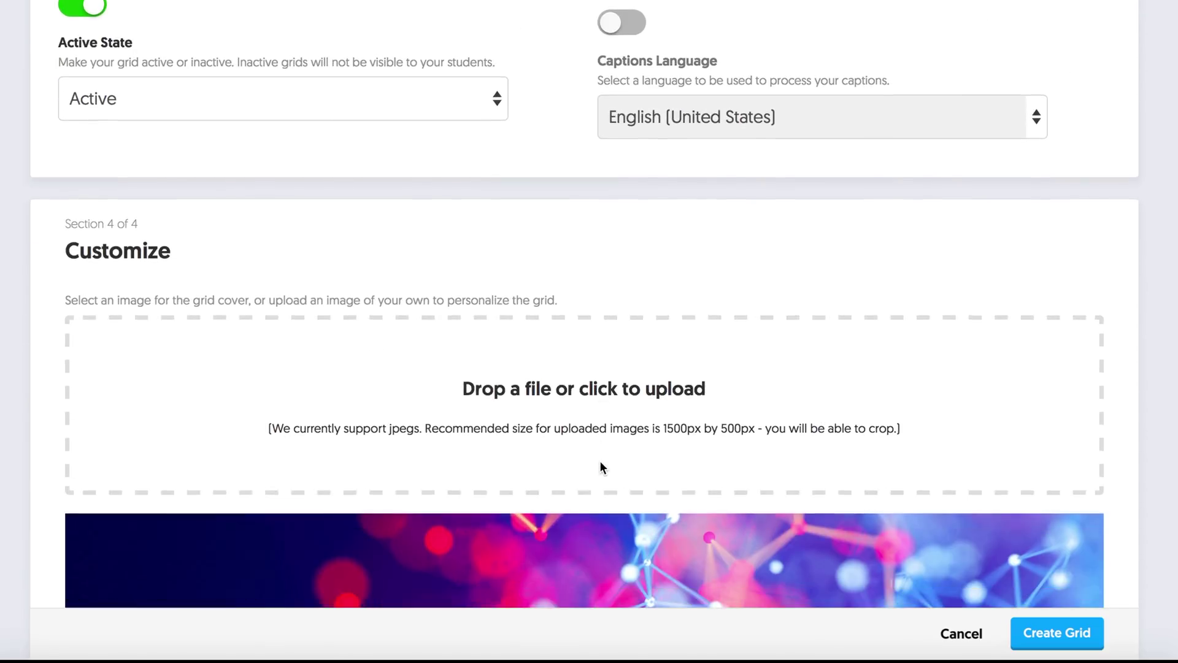
{"action": "scroll", "coordinate": [599, 465], "scroll_direction": "down", "scroll_amount": 1}
{"action": "scroll", "coordinate": [599, 467], "scroll_direction": "down", "scroll_amount": 3}
{"action": "scroll", "coordinate": [599, 466], "scroll_direction": "down", "scroll_amount": 1}
{"action": "scroll", "coordinate": [599, 467], "scroll_direction": "down", "scroll_amount": 1}
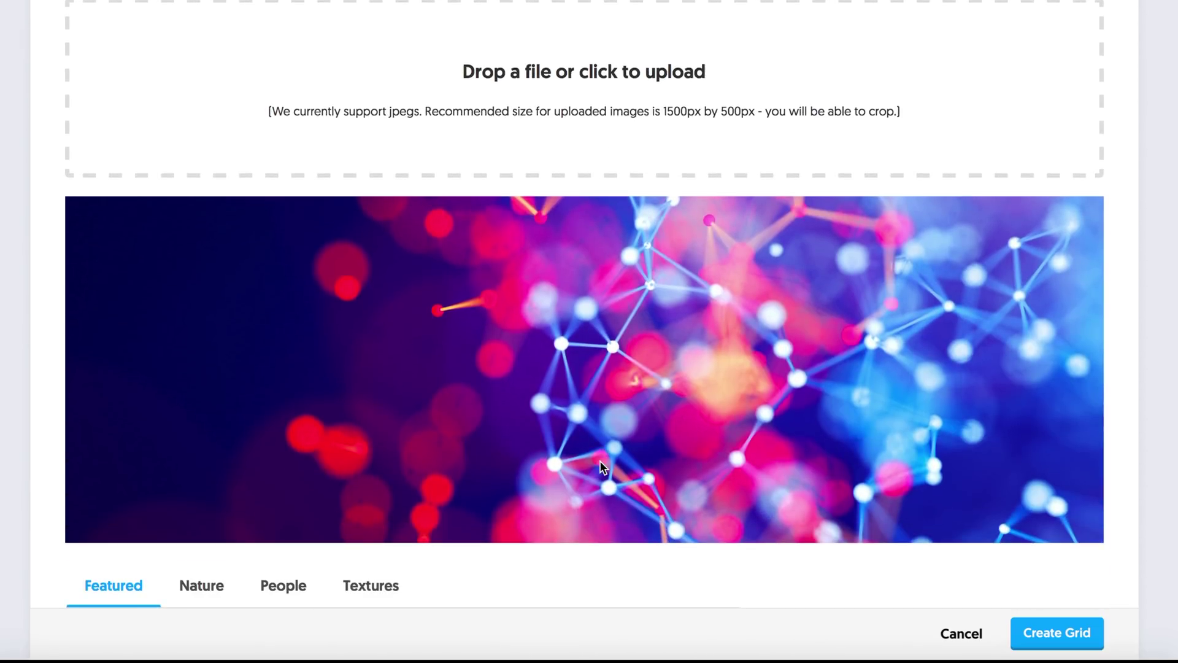
{"action": "scroll", "coordinate": [599, 467], "scroll_direction": "down", "scroll_amount": 1}
{"action": "scroll", "coordinate": [599, 460], "scroll_direction": "up", "scroll_amount": 2}
{"action": "scroll", "coordinate": [599, 460], "scroll_direction": "up", "scroll_amount": 1}
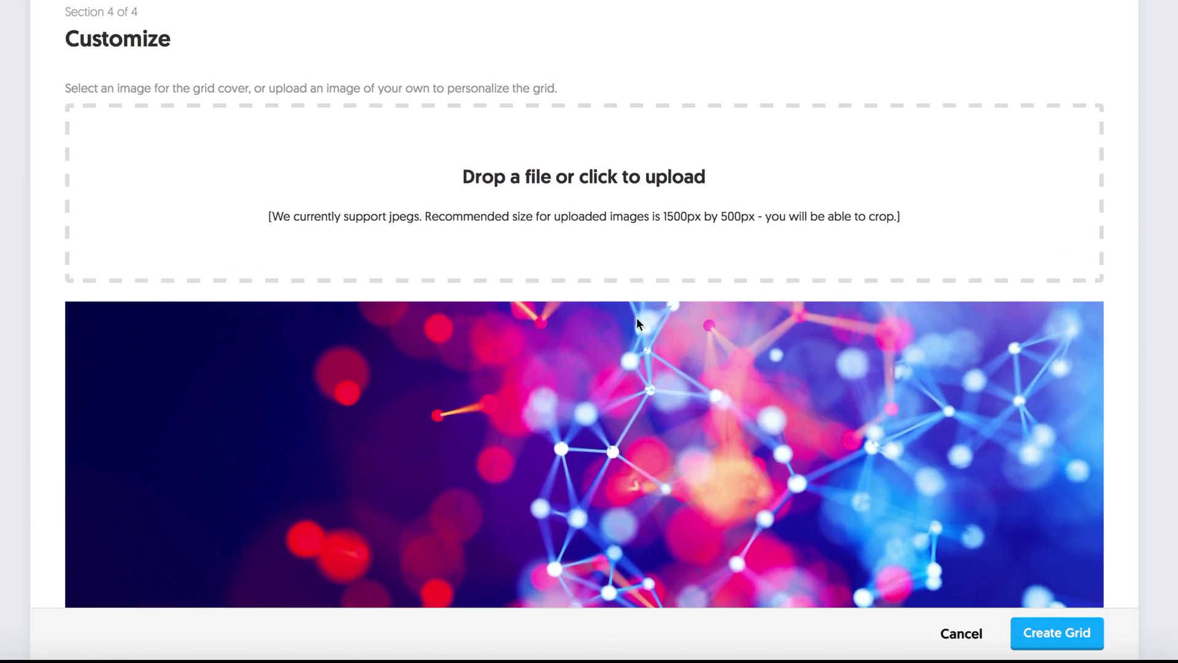
- Upload and crop Banner2.jpg as the cover image, then create the IT WORKED grid
{"action": "left_click", "coordinate": [623, 204]}
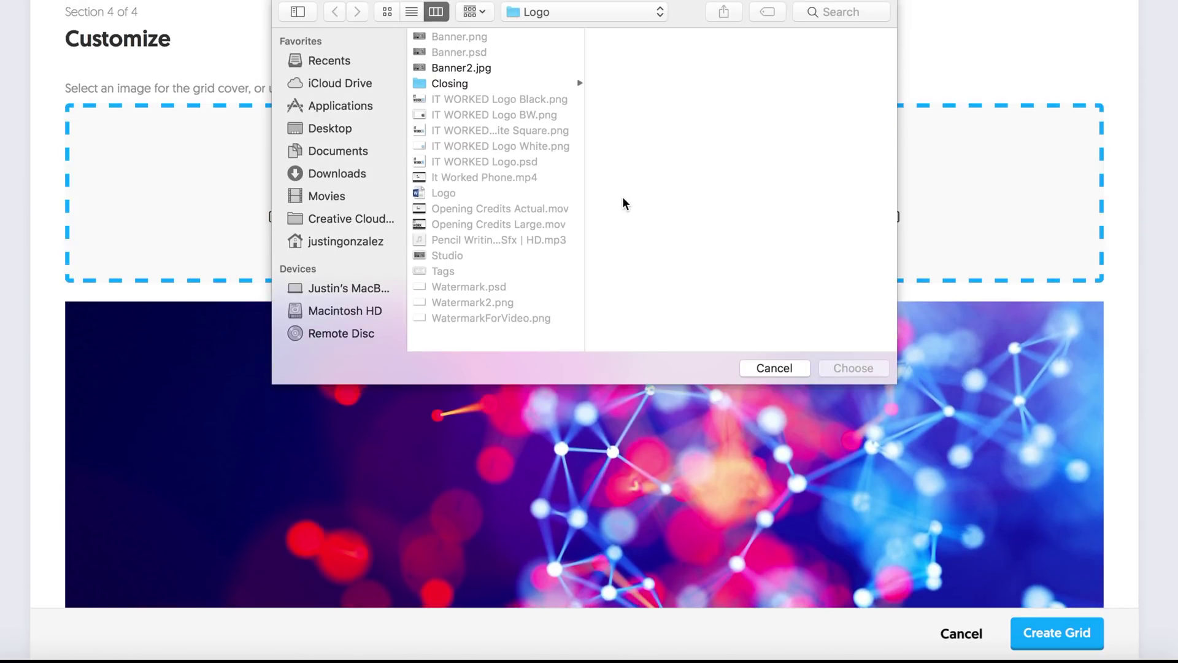
{"action": "left_click", "coordinate": [490, 69]}
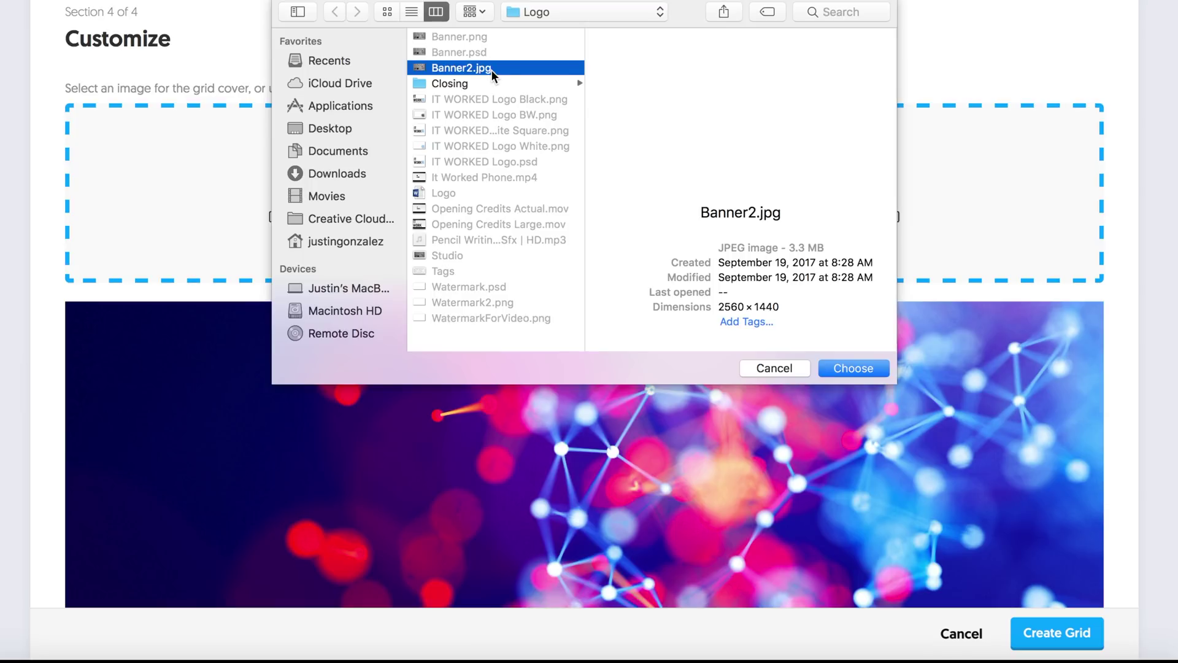
{"action": "left_click", "coordinate": [860, 372]}
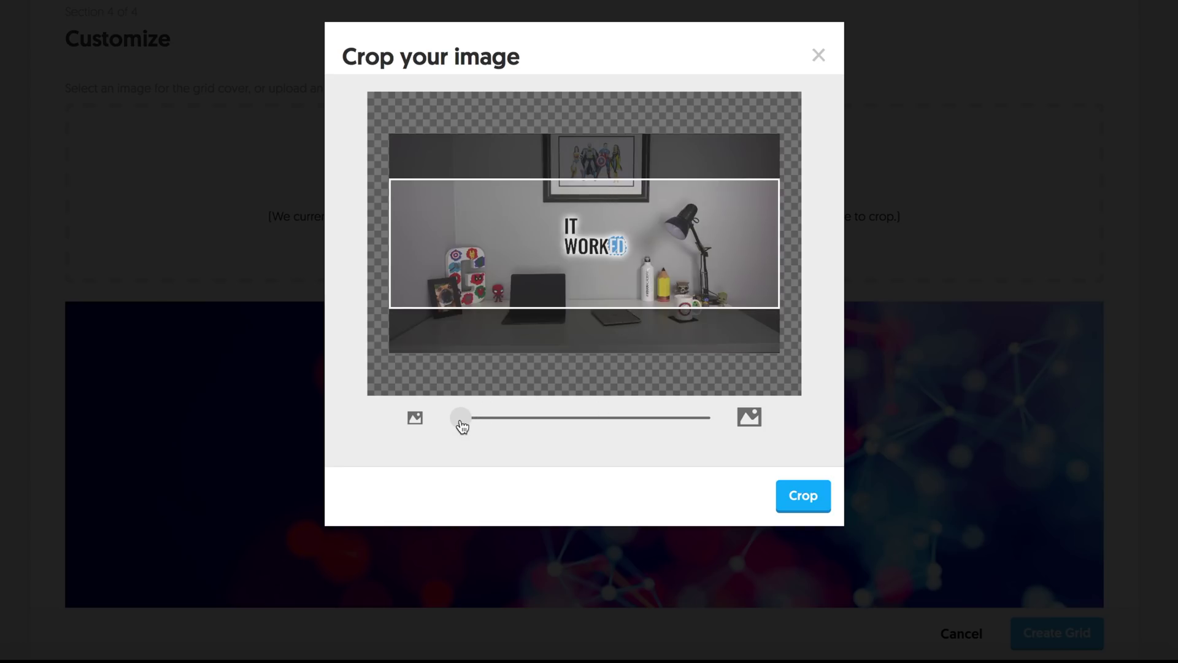
{"action": "left_click_drag", "start_coordinate": [461, 426], "coordinate": [486, 434]}
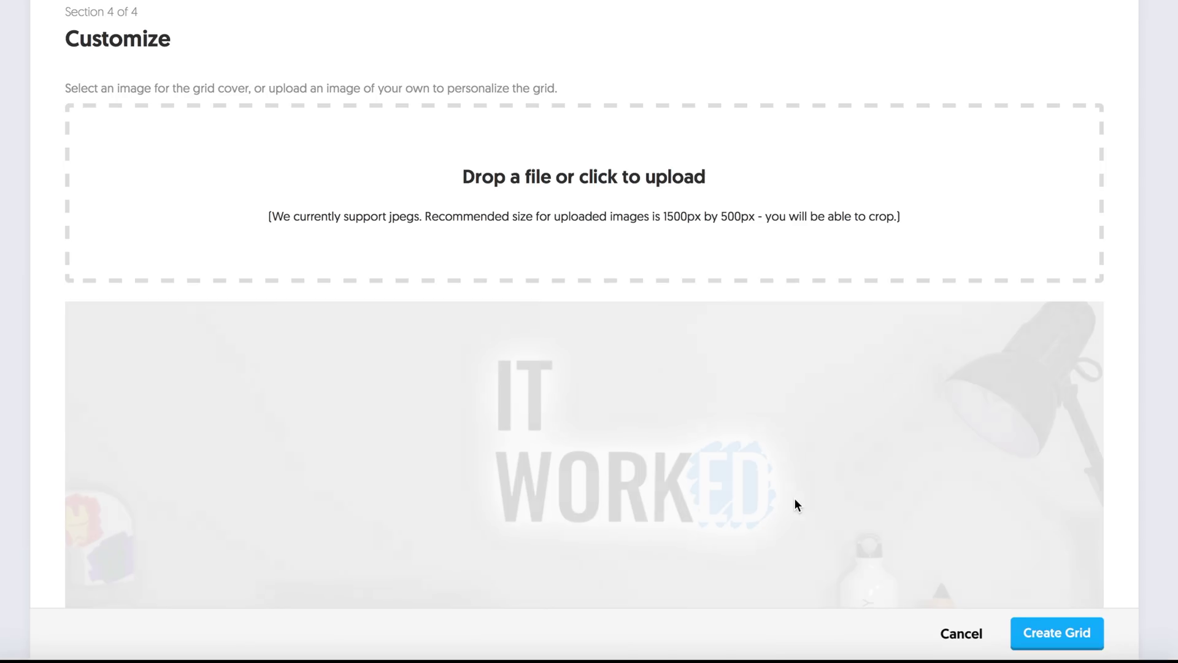
{"action": "scroll", "coordinate": [795, 498], "scroll_direction": "down", "scroll_amount": 2}
{"action": "scroll", "coordinate": [794, 504], "scroll_direction": "down", "scroll_amount": 2}
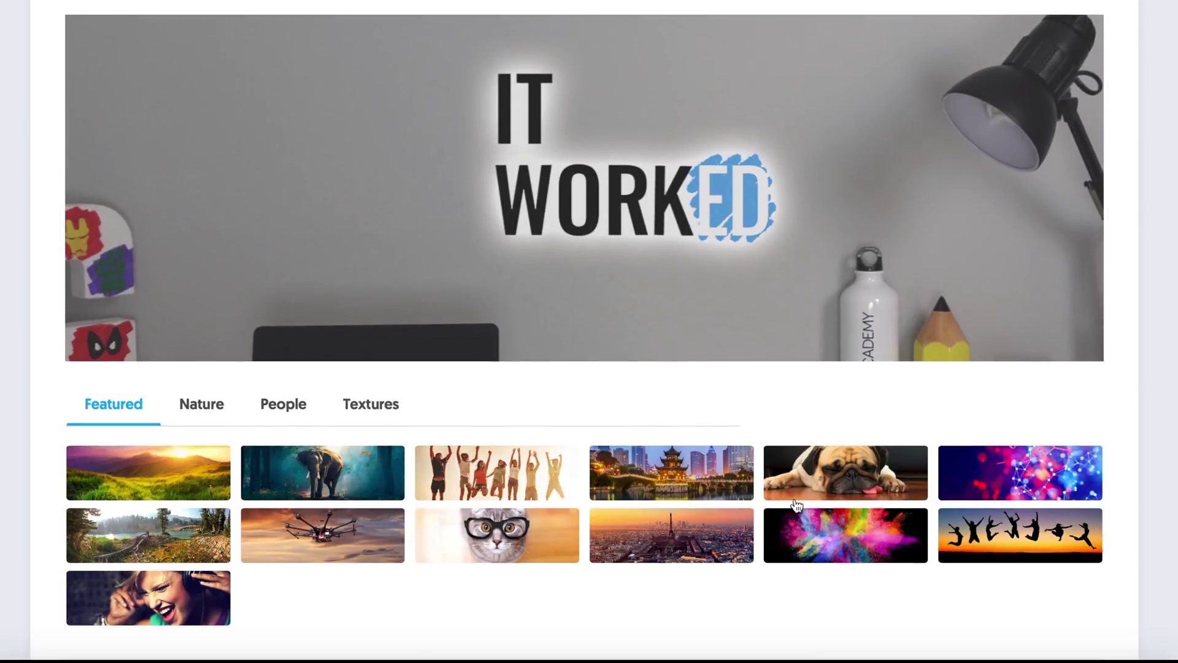
{"action": "scroll", "coordinate": [795, 504], "scroll_direction": "down", "scroll_amount": 3}
{"action": "left_click", "coordinate": [1065, 471]}
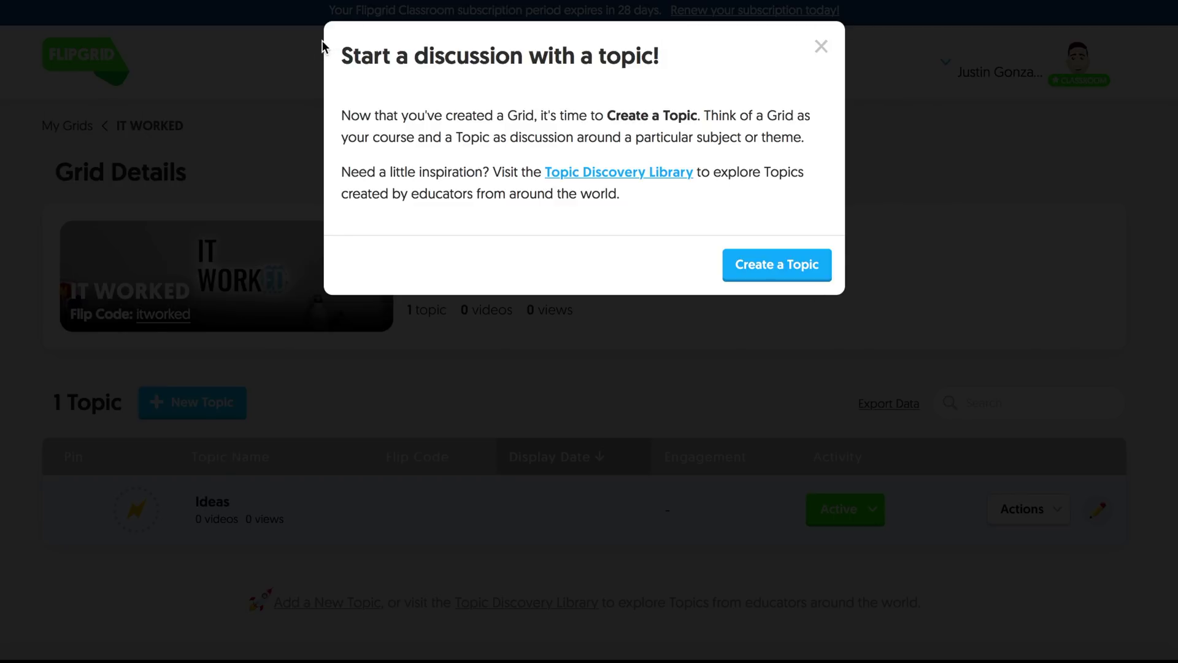
- Create the 'Classroom Use' topic with a 2-minute response limit, asking how Flipgrid will be used
{"action": "left_click", "coordinate": [785, 267]}
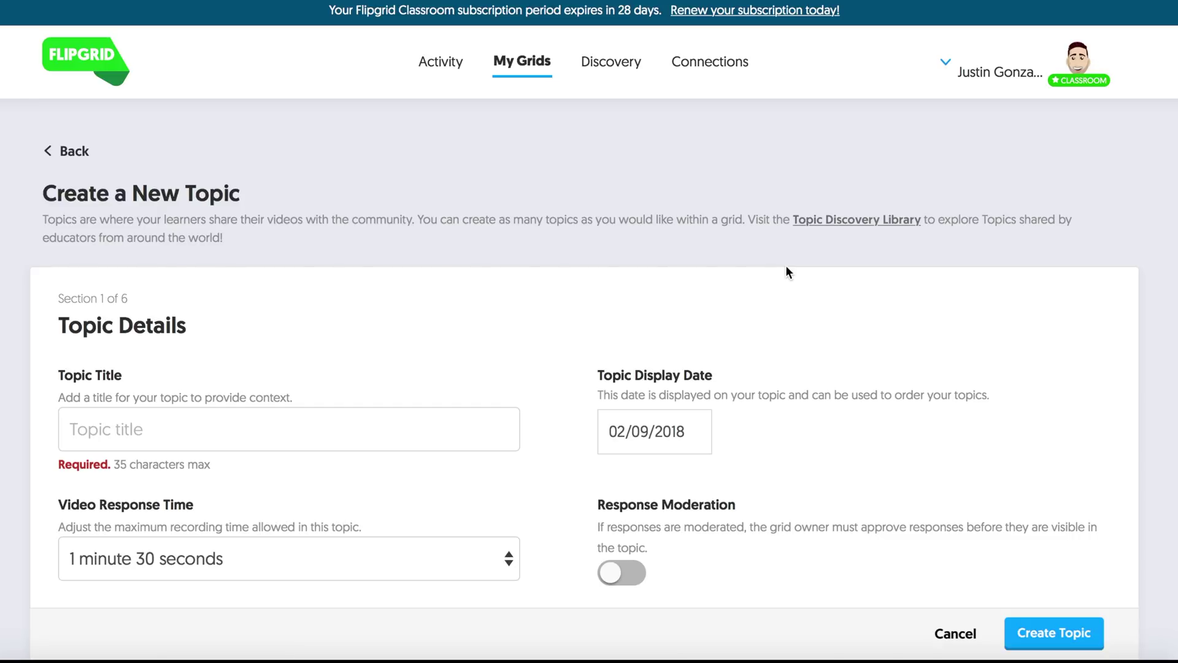
{"action": "left_click", "coordinate": [277, 429]}
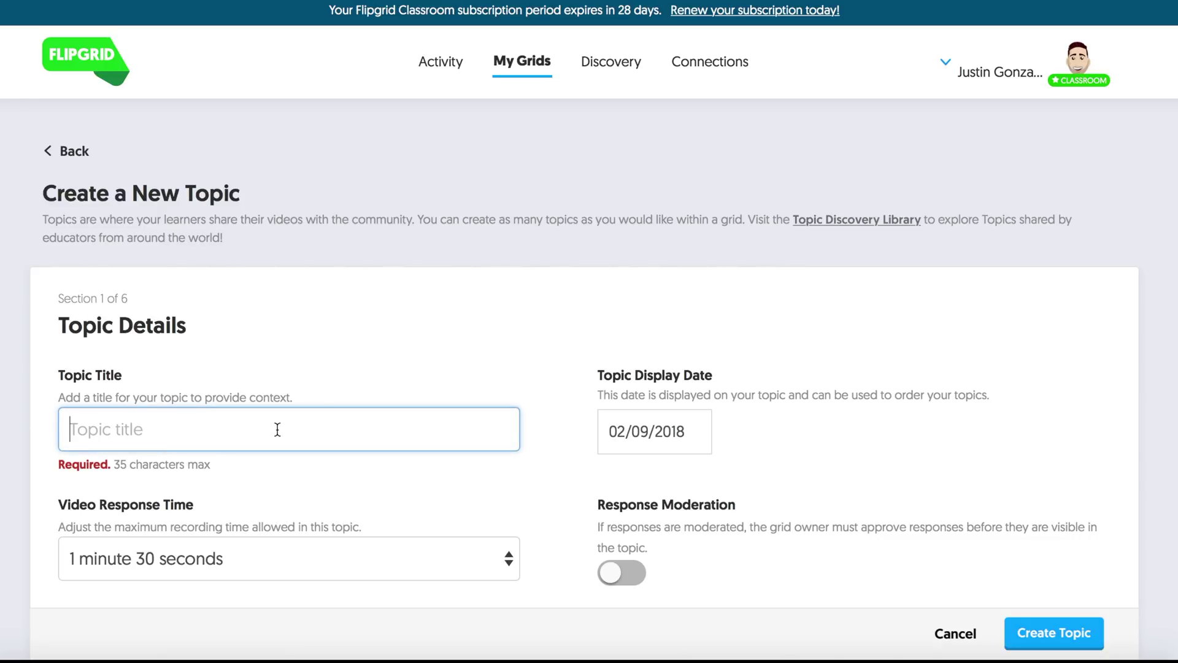
{"action": "type", "text": "Classroom Use"}
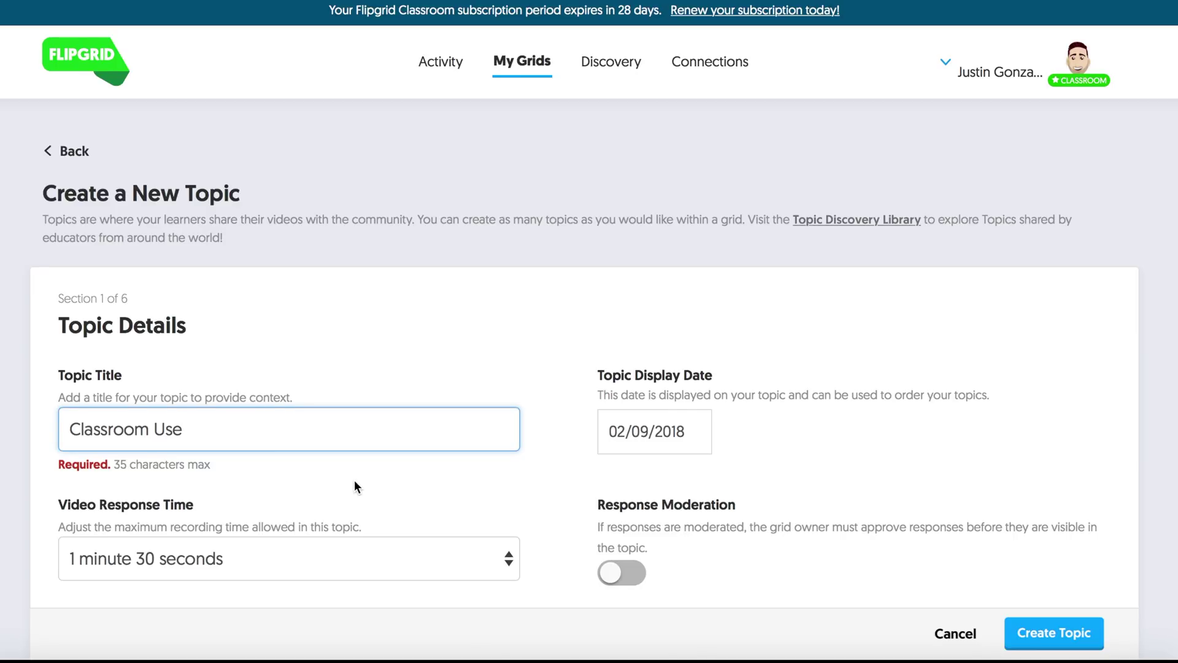
{"action": "scroll", "coordinate": [354, 486], "scroll_direction": "down", "scroll_amount": 1}
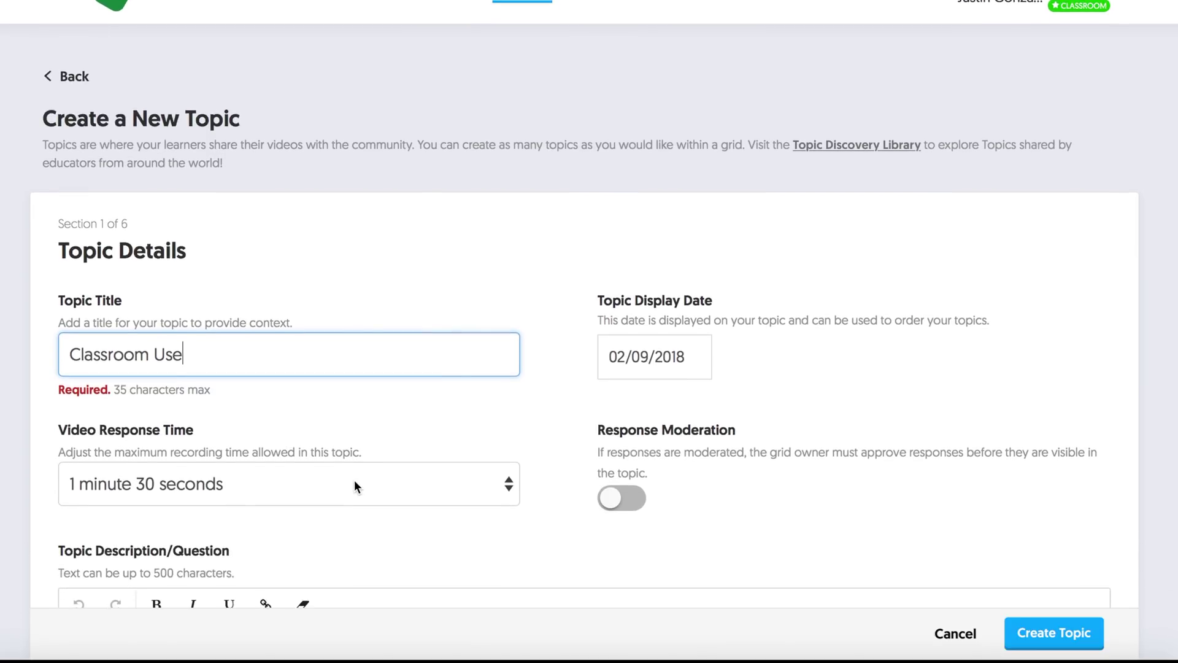
{"action": "left_click", "coordinate": [340, 483]}
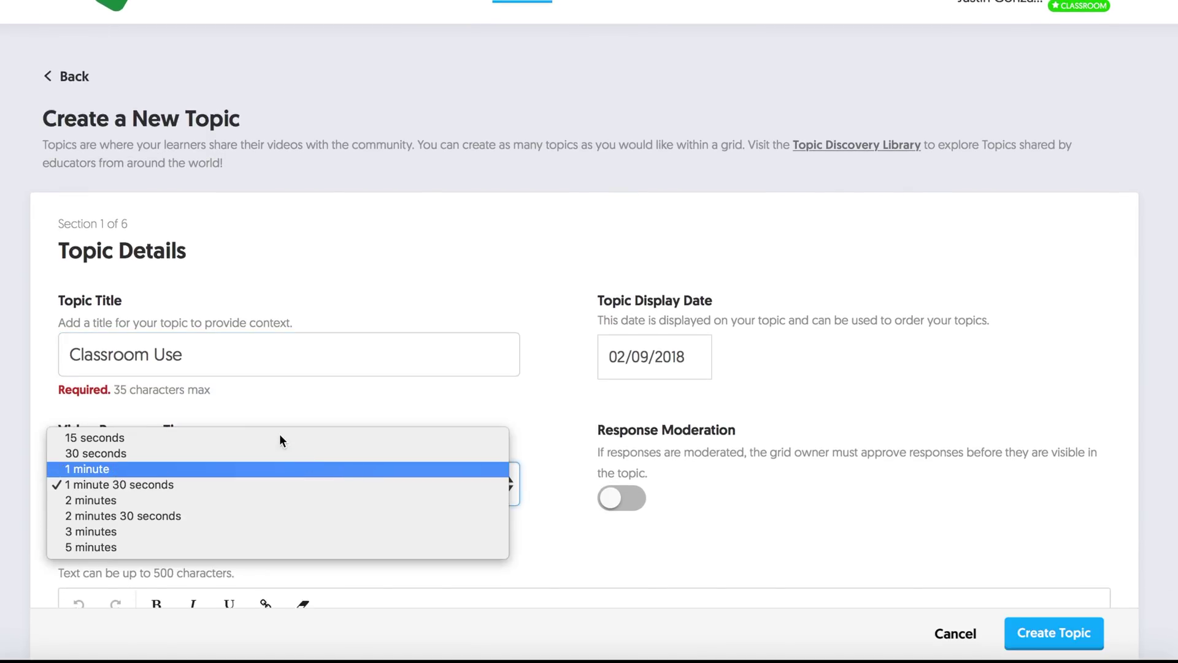
{"action": "left_click", "coordinate": [265, 500]}
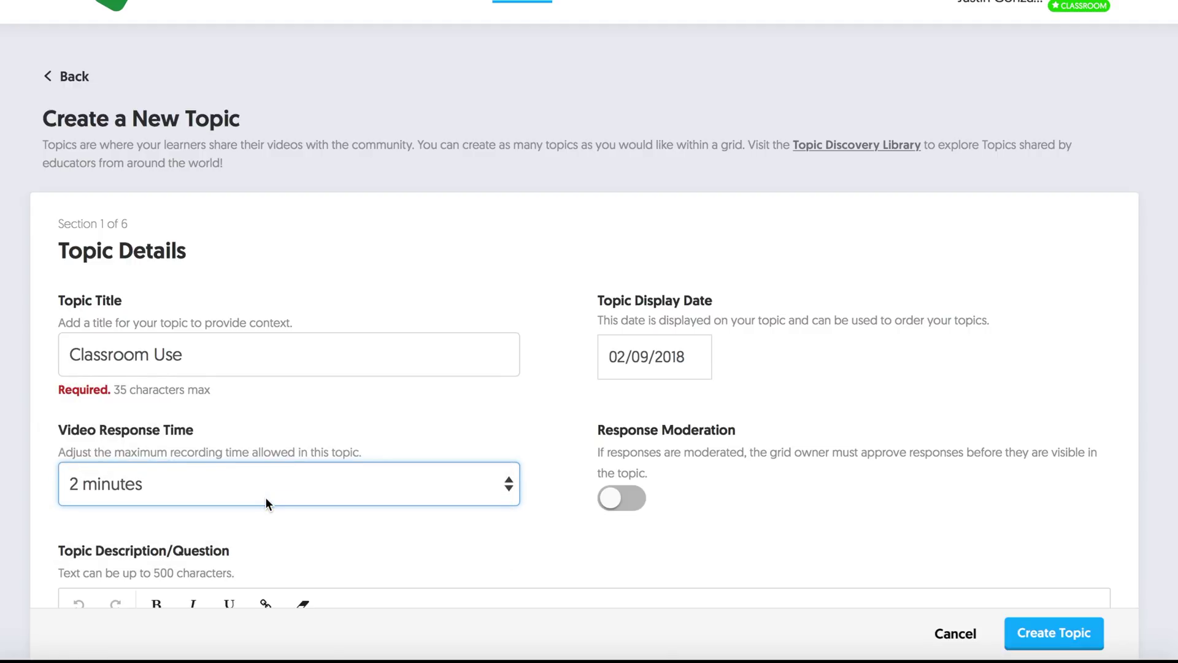
{"action": "scroll", "coordinate": [265, 503], "scroll_direction": "down", "scroll_amount": 1}
{"action": "scroll", "coordinate": [266, 503], "scroll_direction": "down", "scroll_amount": 2}
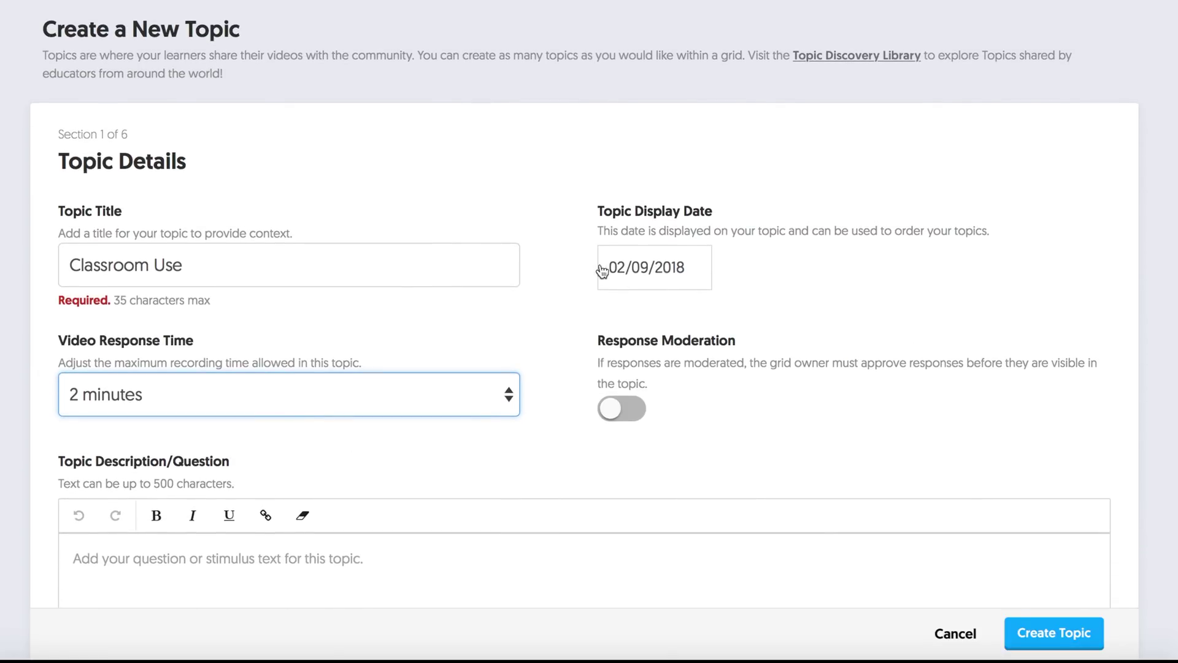
{"action": "scroll", "coordinate": [554, 435], "scroll_direction": "down", "scroll_amount": 2}
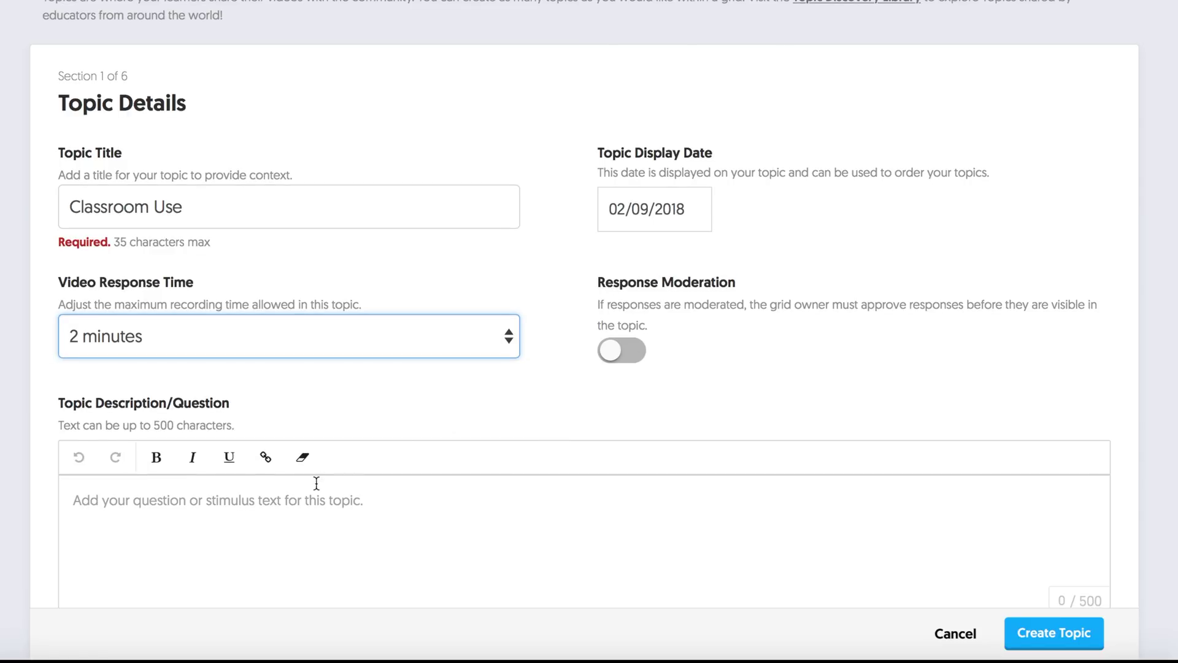
{"action": "scroll", "coordinate": [304, 502], "scroll_direction": "down", "scroll_amount": 1}
{"action": "left_click", "coordinate": [267, 484]}
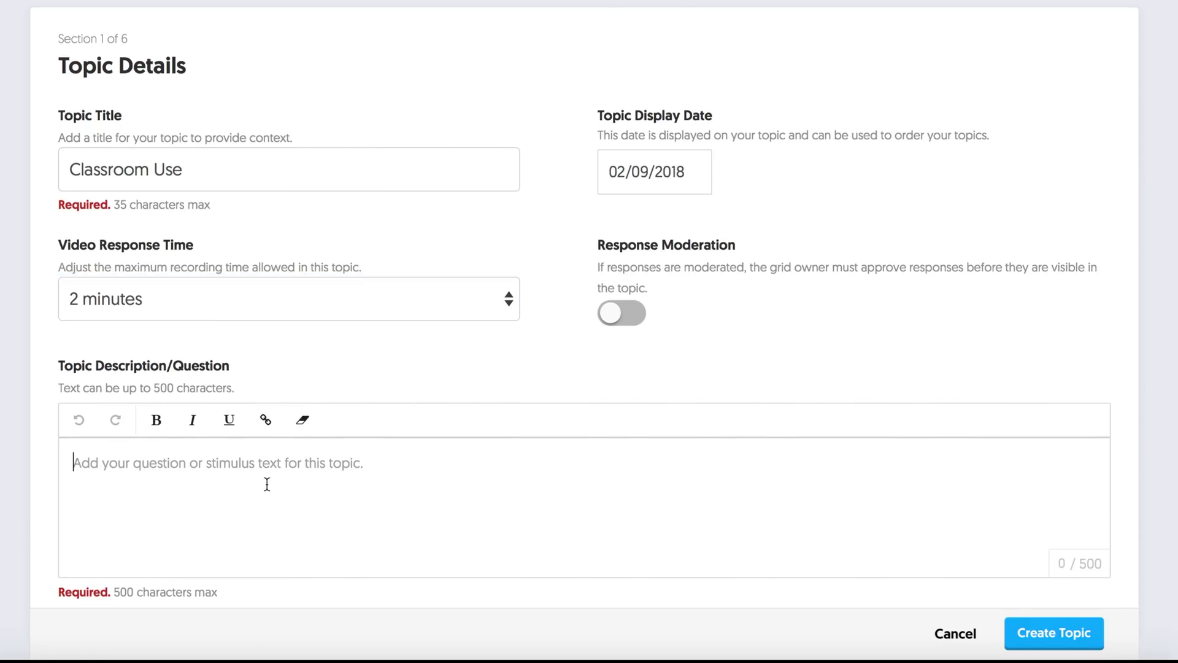
{"action": "type", "text": "How will you use Flipgr"}
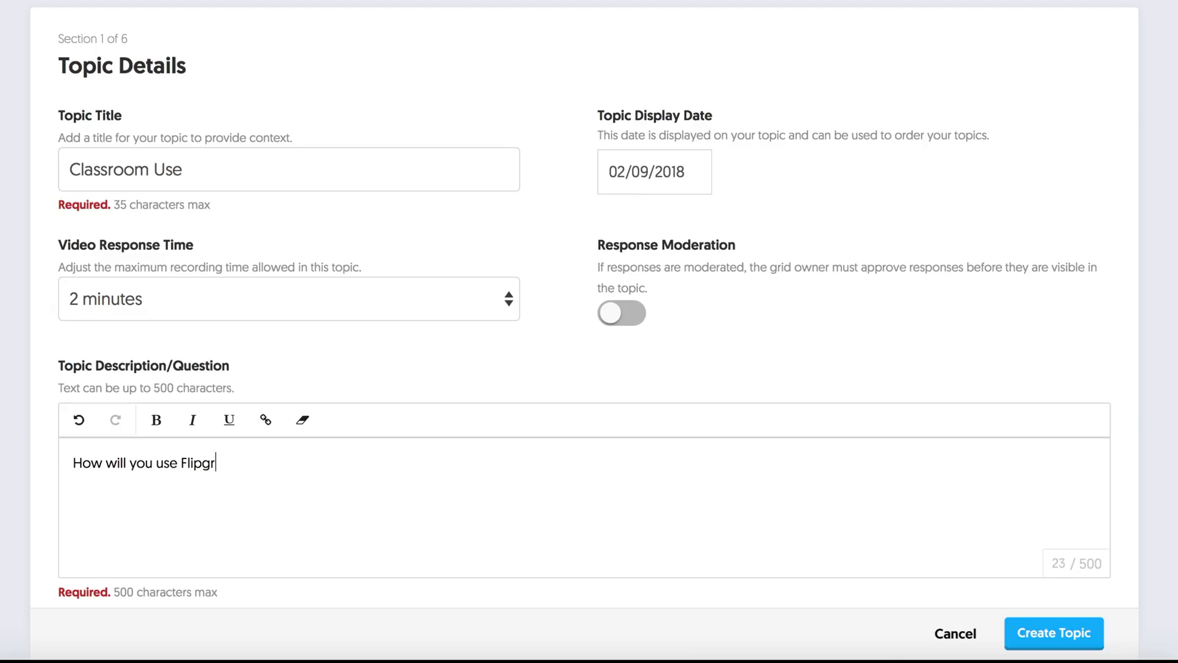
{"action": "type", "text": "id in your classroom?"}
{"action": "scroll", "coordinate": [266, 415], "scroll_direction": "down", "scroll_amount": 10}
{"action": "scroll", "coordinate": [505, 518], "scroll_direction": "down", "scroll_amount": 5}
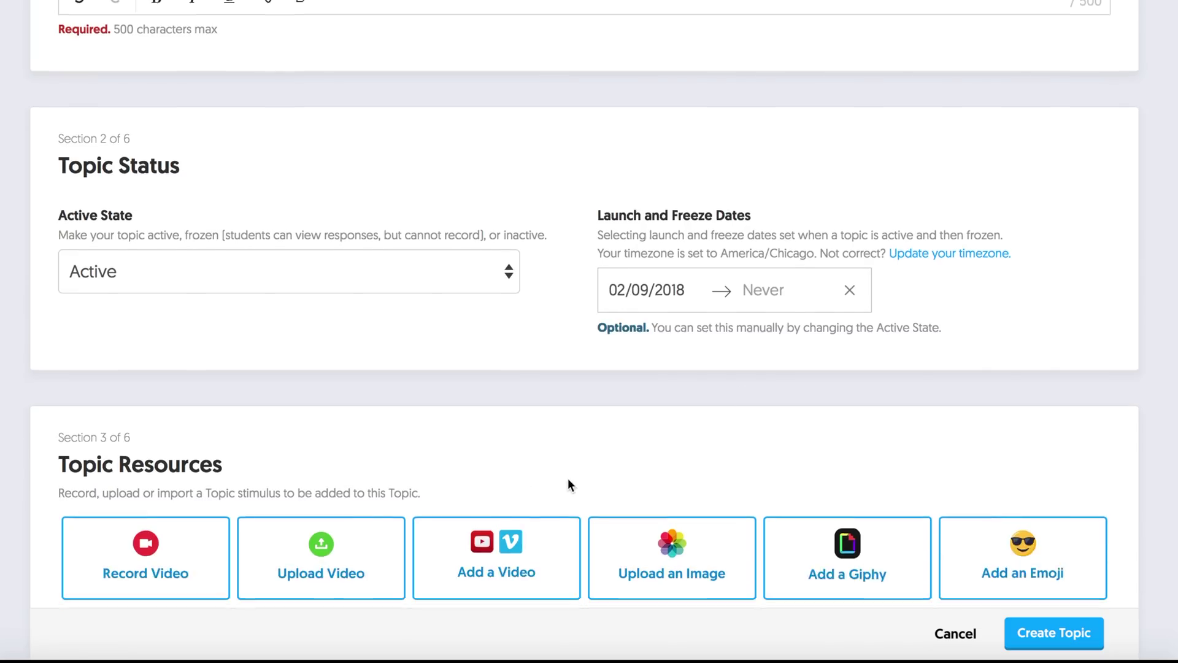
{"action": "scroll", "coordinate": [568, 484], "scroll_direction": "down", "scroll_amount": 4}
{"action": "scroll", "coordinate": [915, 441], "scroll_direction": "down", "scroll_amount": 6}
{"action": "scroll", "coordinate": [627, 216], "scroll_direction": "down", "scroll_amount": 10}
{"action": "scroll", "coordinate": [231, 484], "scroll_direction": "down", "scroll_amount": 3}
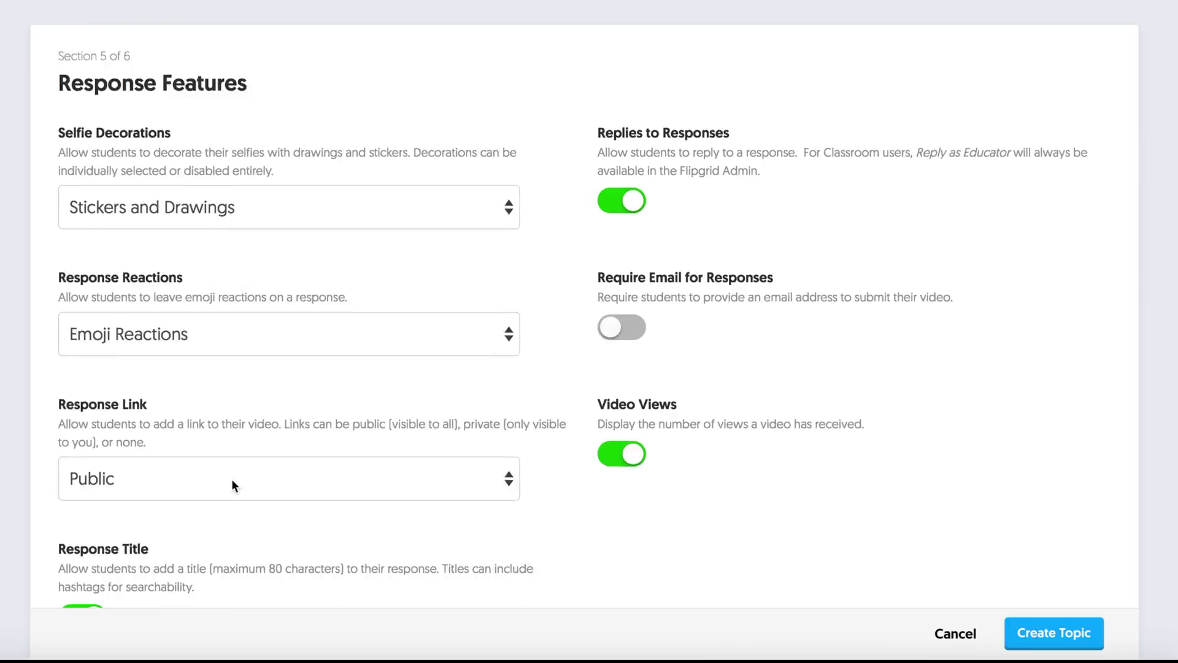
{"action": "scroll", "coordinate": [297, 485], "scroll_direction": "down", "scroll_amount": 1}
{"action": "scroll", "coordinate": [268, 428], "scroll_direction": "down", "scroll_amount": 10}
{"action": "scroll", "coordinate": [268, 427], "scroll_direction": "down", "scroll_amount": 3}
{"action": "scroll", "coordinate": [718, 467], "scroll_direction": "down", "scroll_amount": 1}
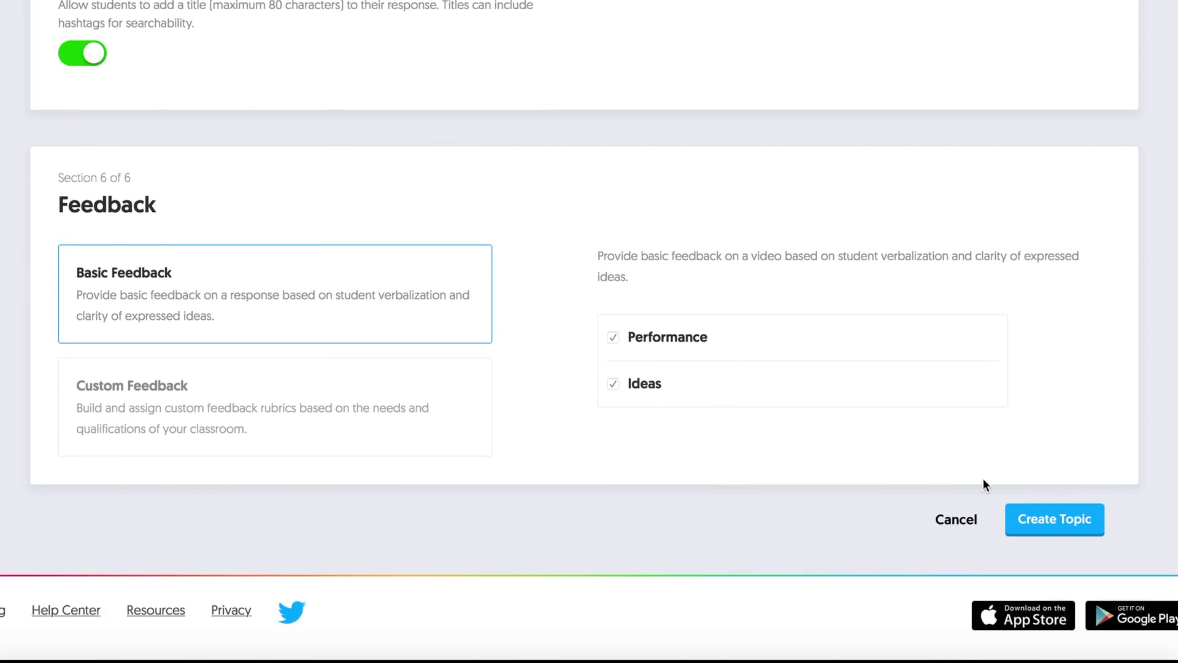
{"action": "left_click", "coordinate": [1039, 528]}
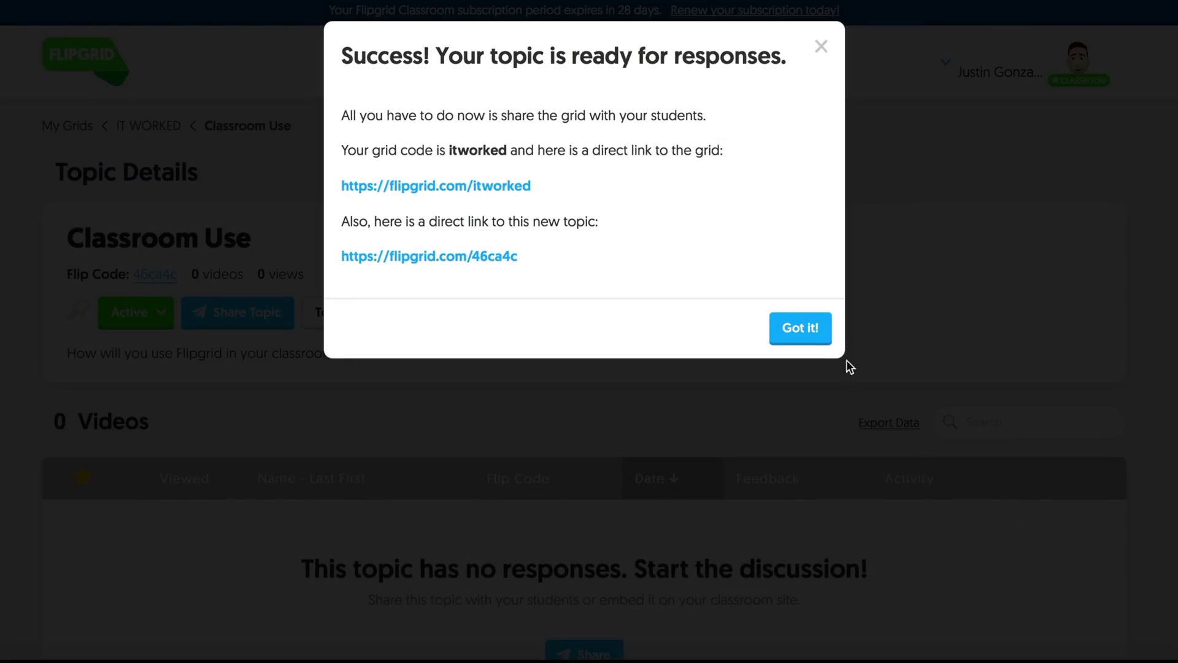
- Dismiss the success message, go back to the IT WORKED grid, then to the My Grids list
{"action": "left_click", "coordinate": [808, 338]}
{"action": "scroll", "coordinate": [798, 335], "scroll_direction": "down", "scroll_amount": 2}
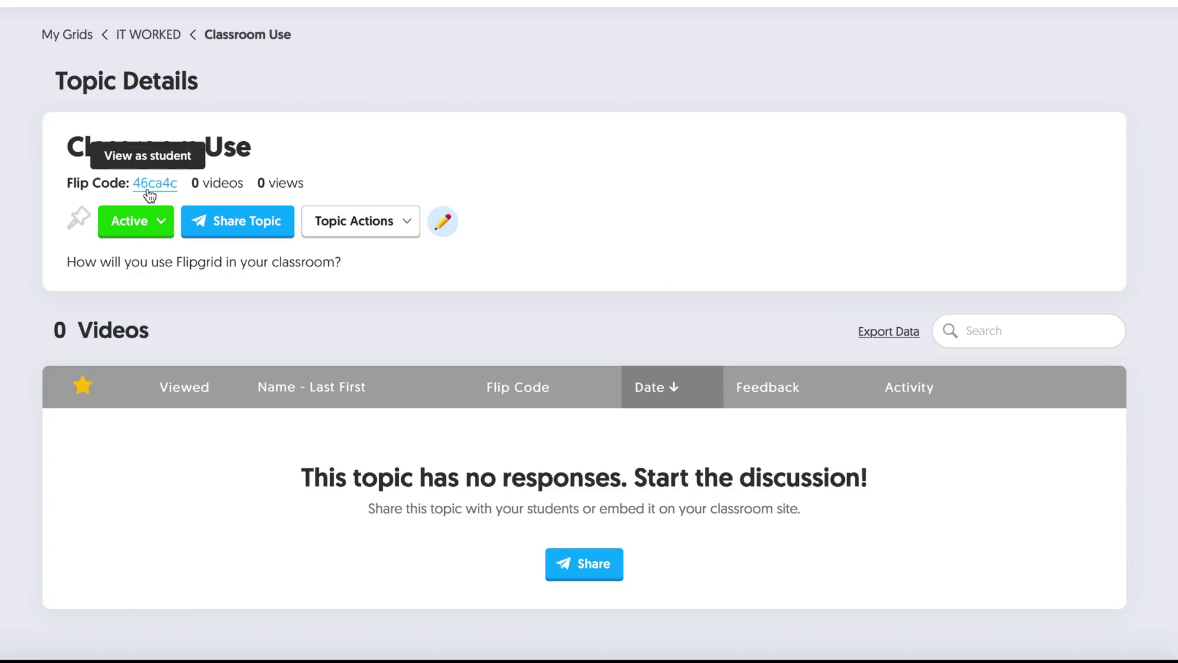
{"action": "left_click", "coordinate": [140, 33]}
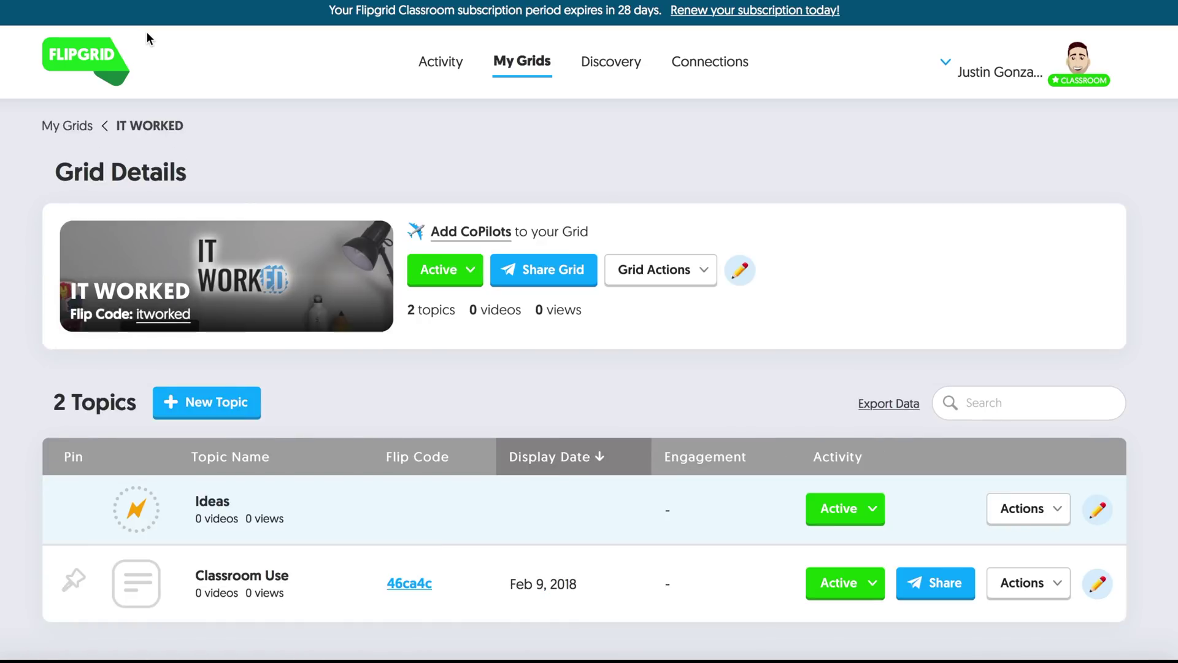
{"action": "scroll", "coordinate": [174, 343], "scroll_direction": "down", "scroll_amount": 1}
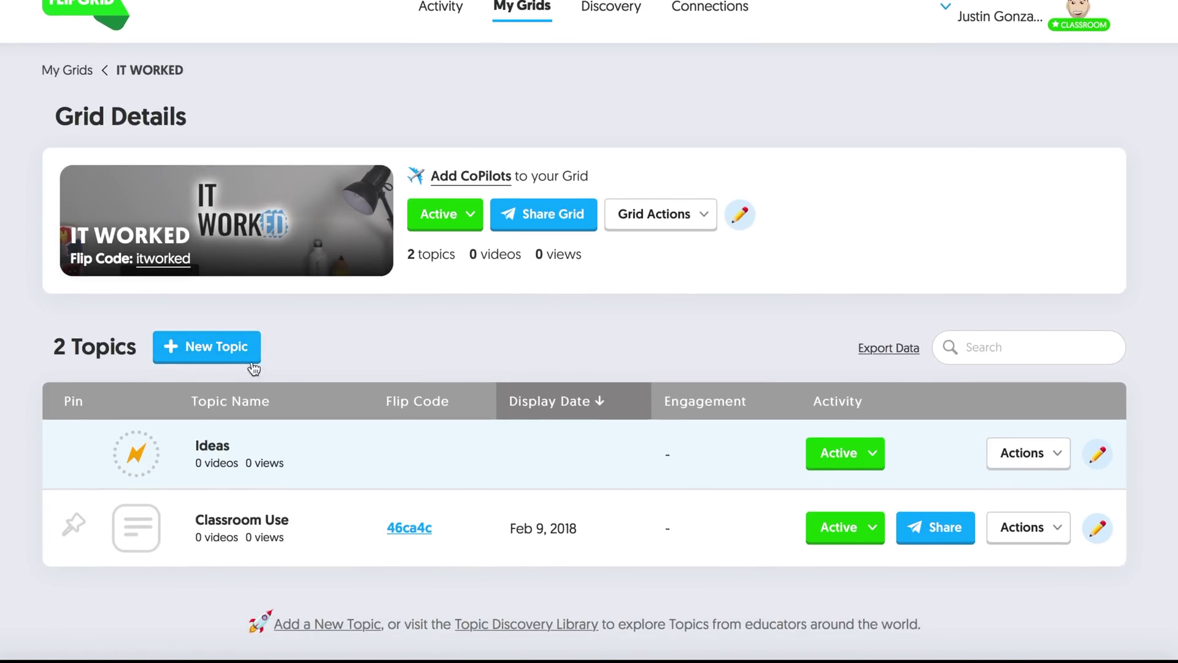
{"action": "scroll", "coordinate": [221, 368], "scroll_direction": "up", "scroll_amount": 1}
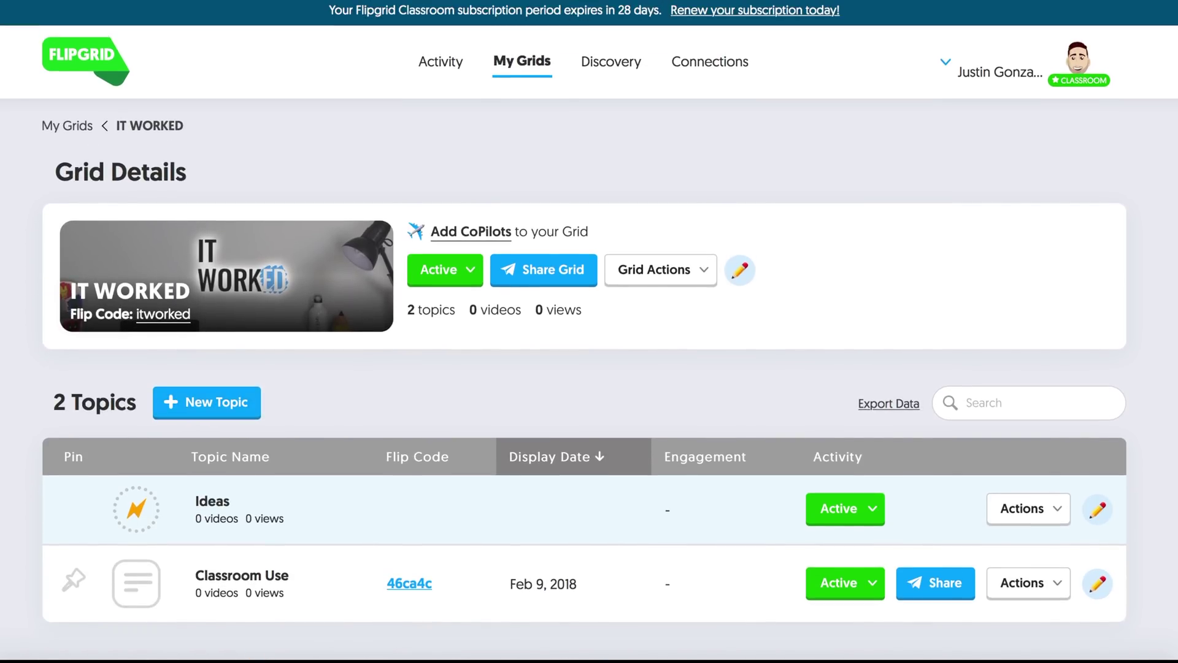
{"action": "left_click", "coordinate": [67, 125]}
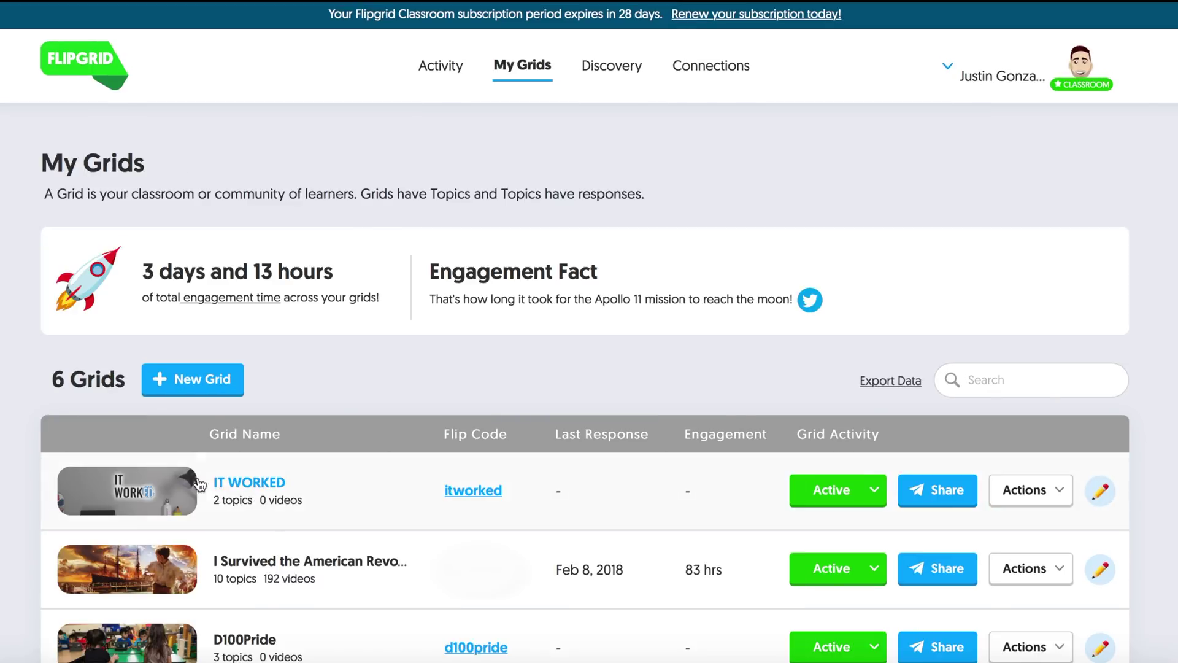
{"action": "left_click", "coordinate": [238, 487]}
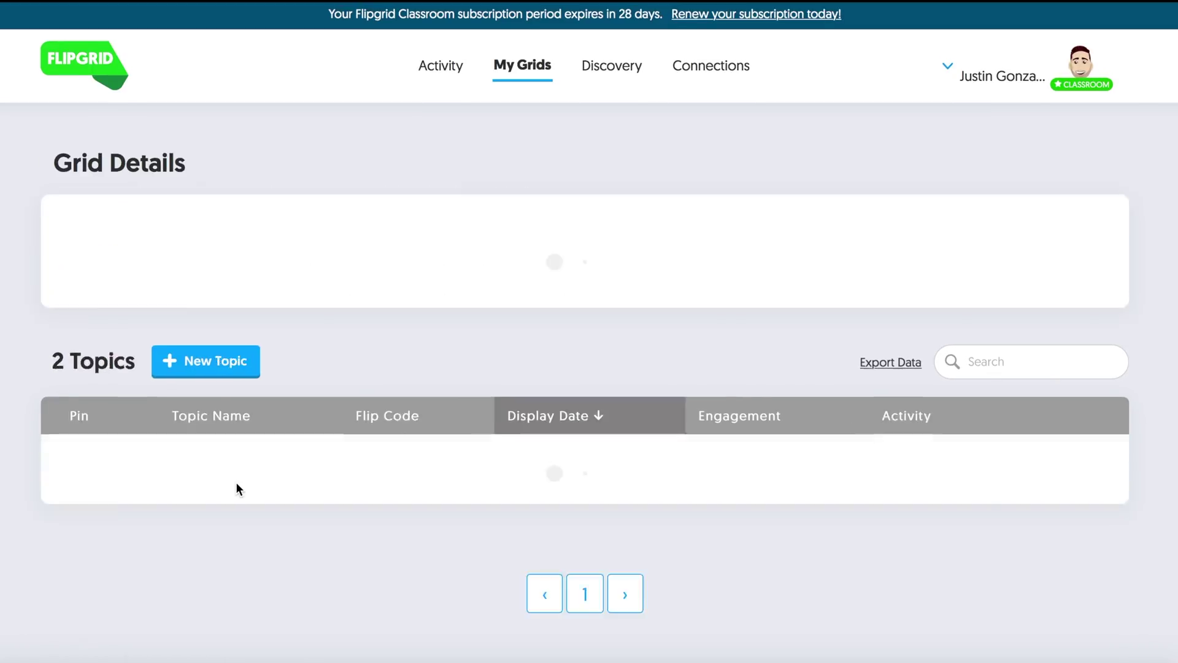
{"action": "left_click", "coordinate": [472, 237]}
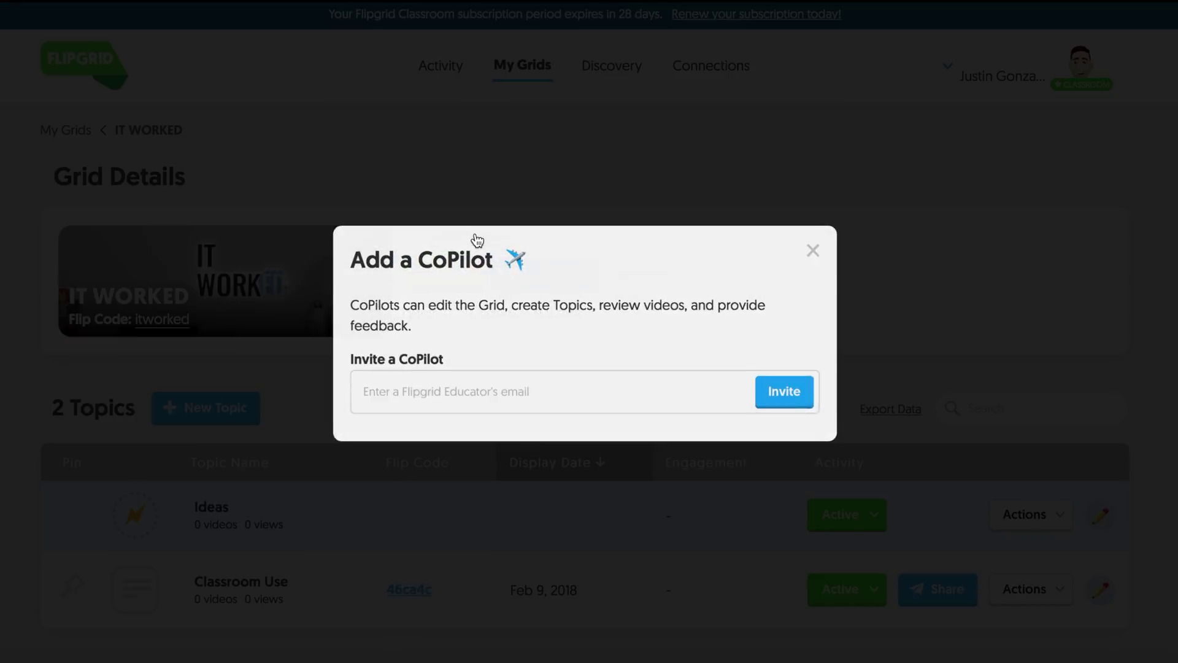
{"action": "left_click", "coordinate": [442, 393]}
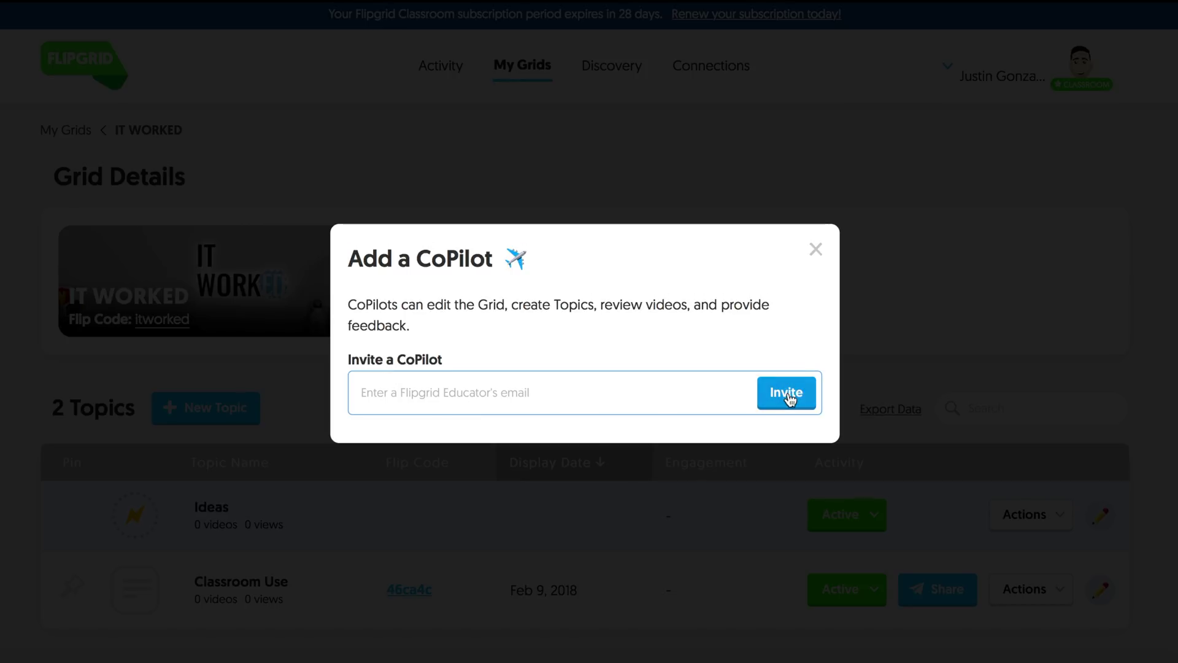
{"action": "left_click", "coordinate": [818, 254]}
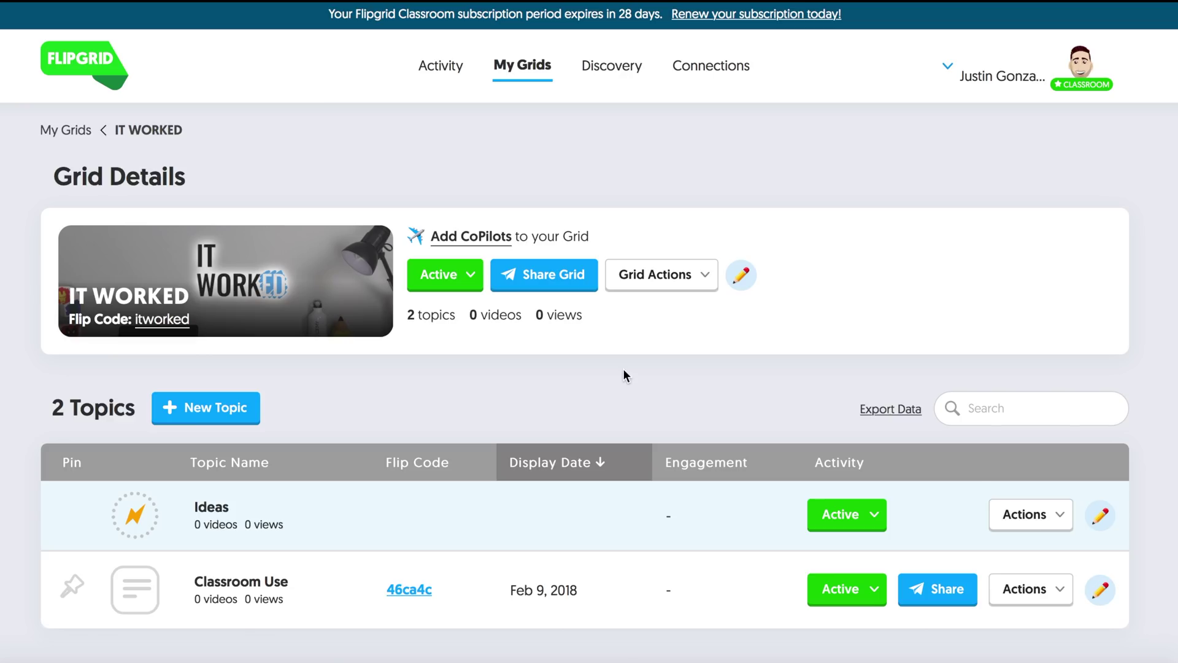